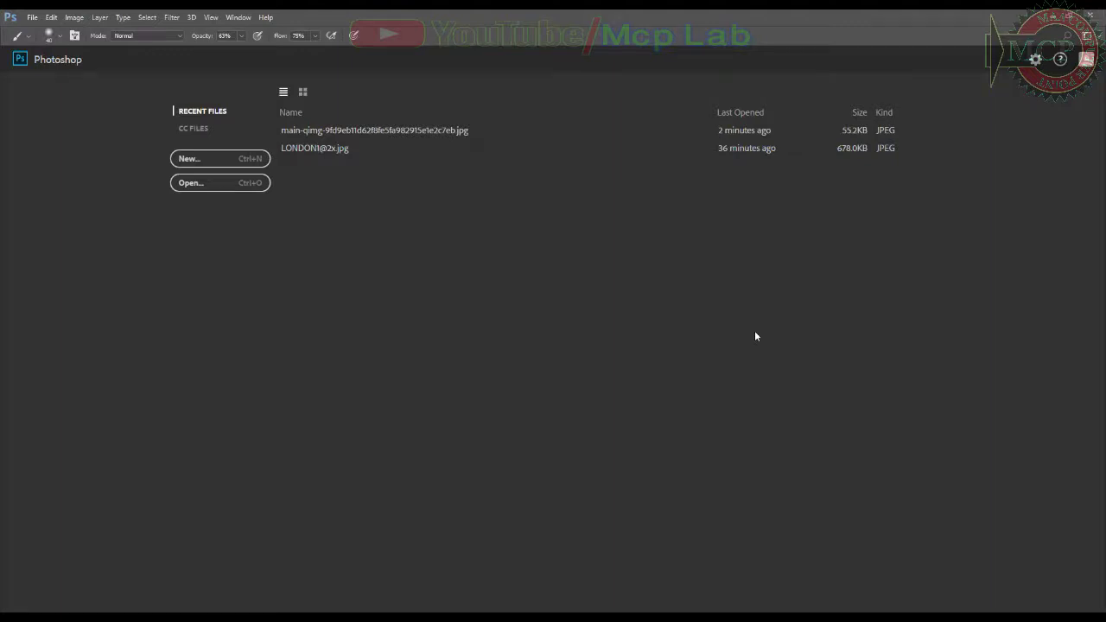
Step: Open the main-qimg portrait photo from the Desktop
left_click(244, 185)
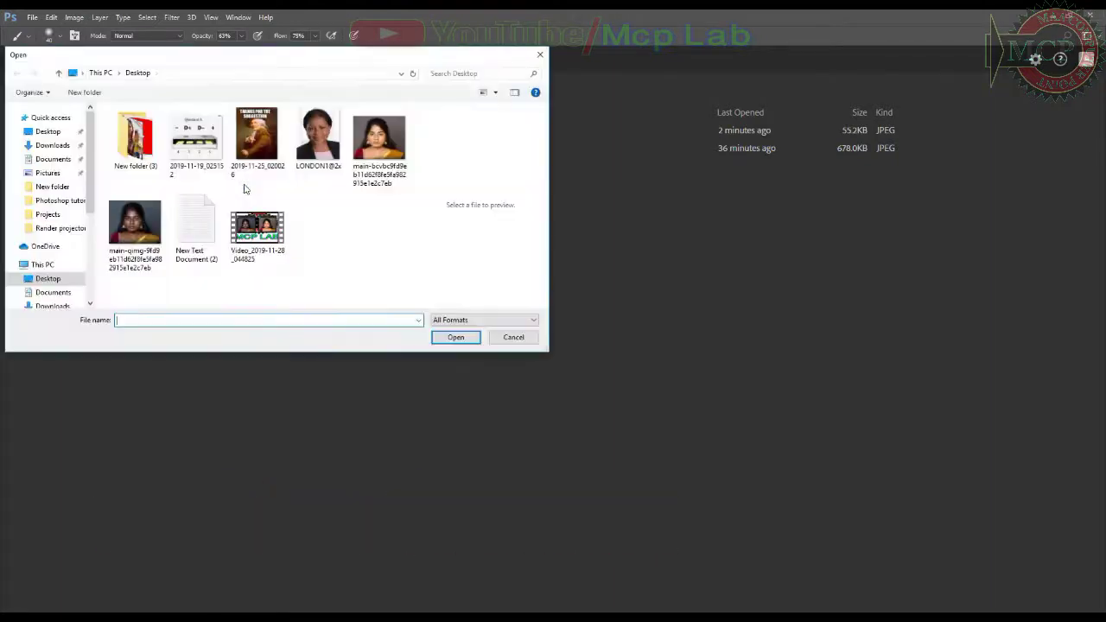
left_click(141, 243)
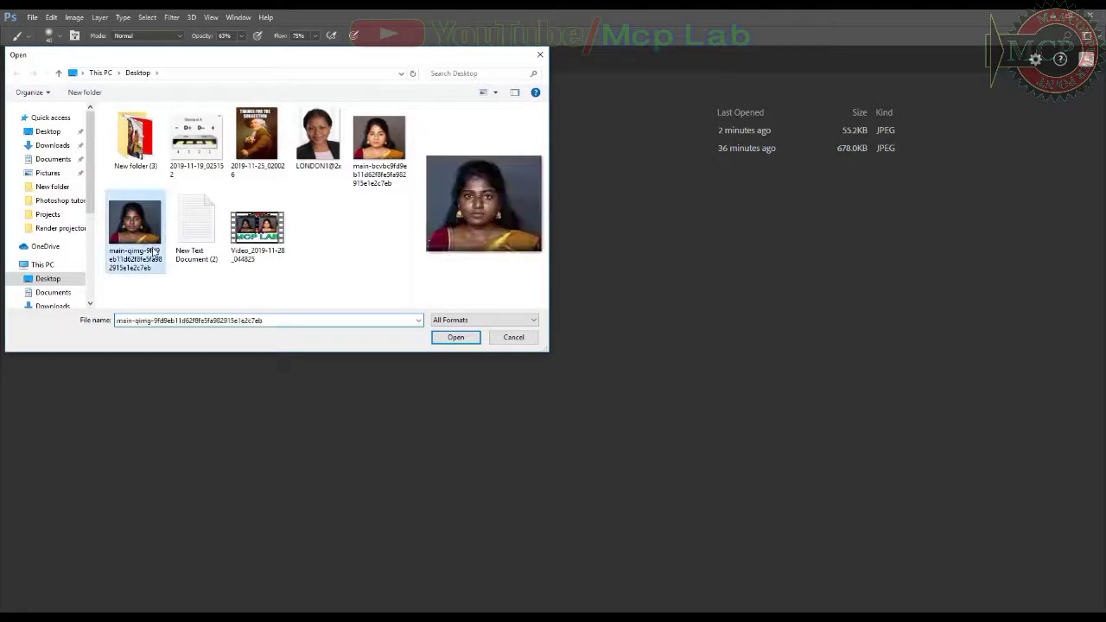
left_click(457, 338)
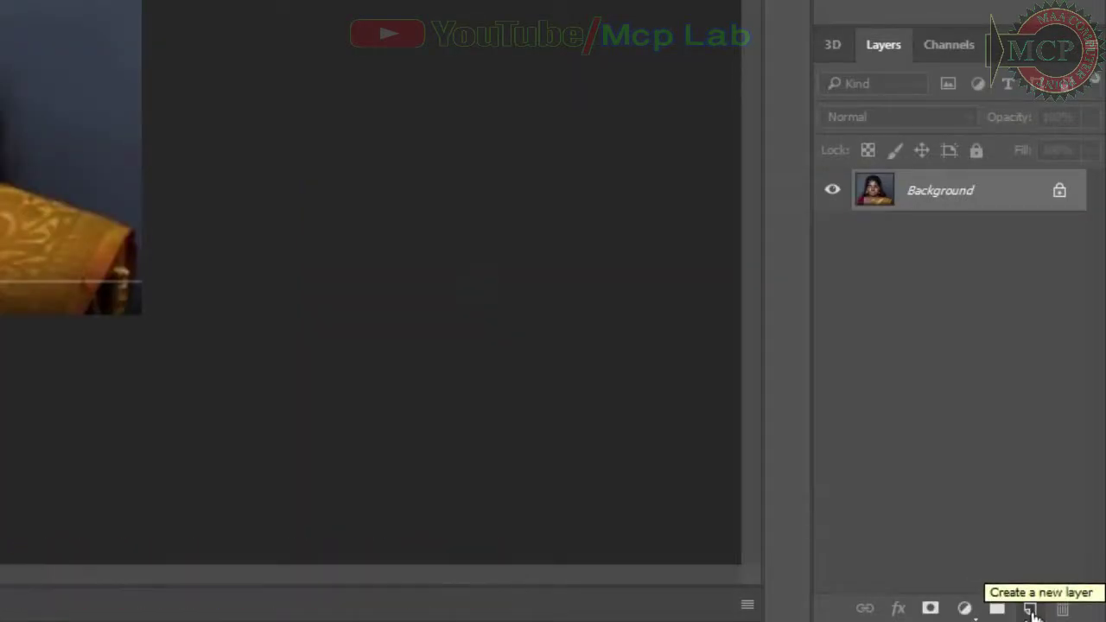
Step: Add an empty layer above the photo and set the brush to 17% hardness, 100% opacity
left_click(1031, 609)
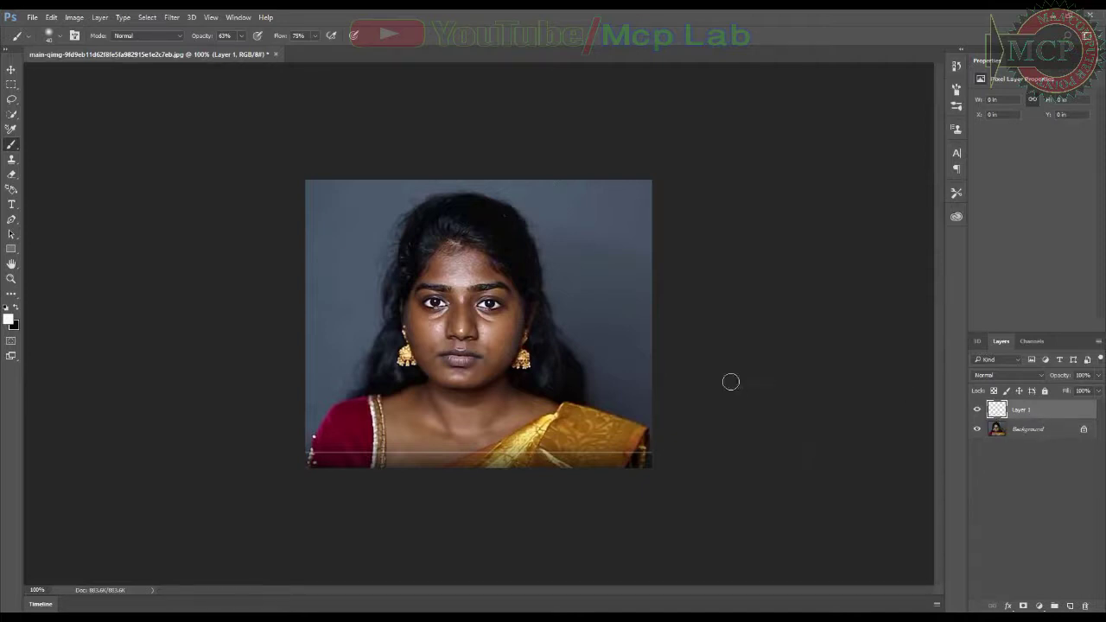
key("ctrl+plus")
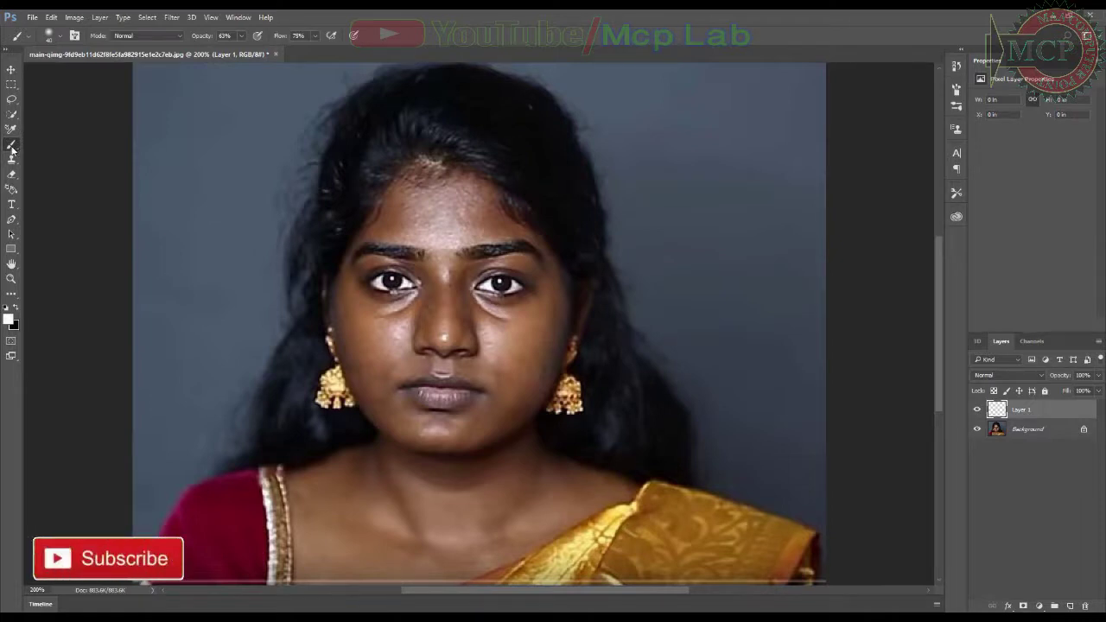
left_click(49, 36)
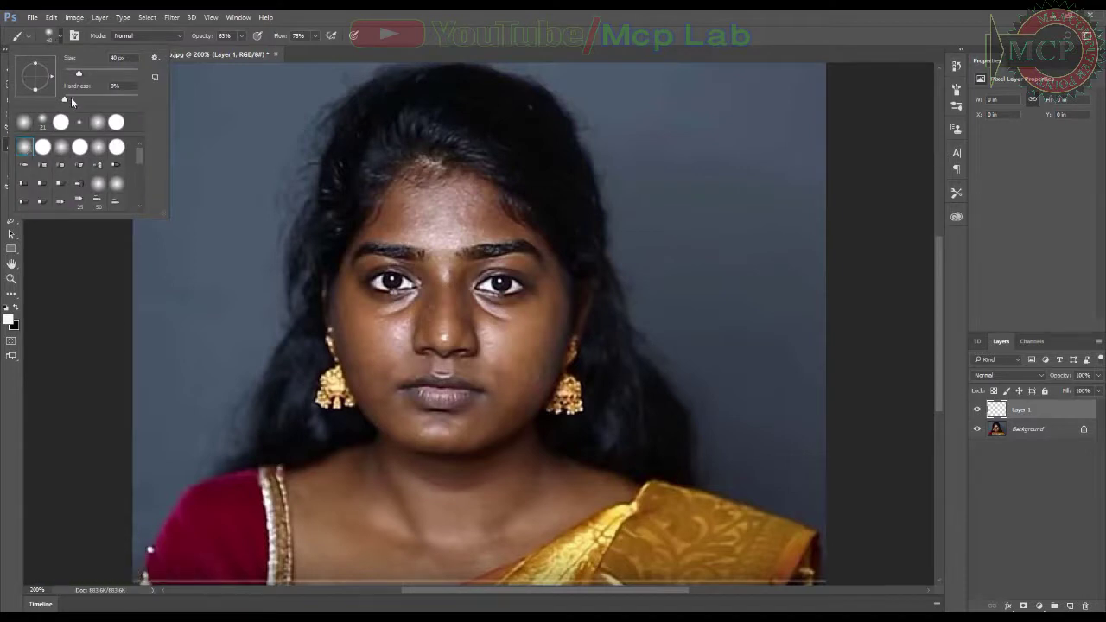
left_click_drag(65, 101, 77, 101)
key("Return")
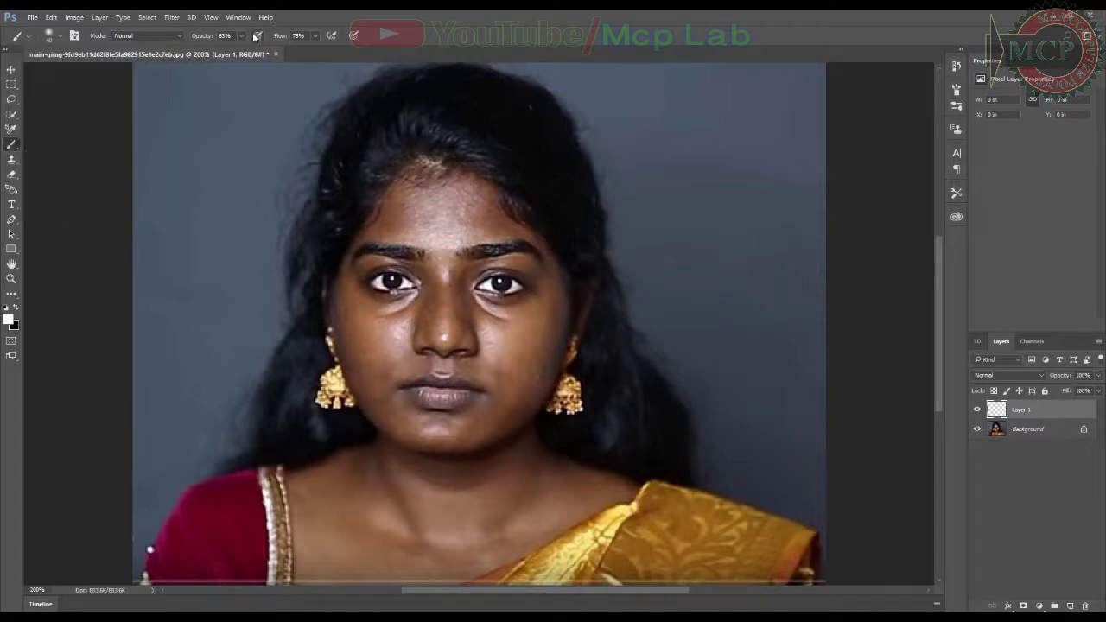
left_click_drag(240, 53, 349, 49)
left_click(315, 36)
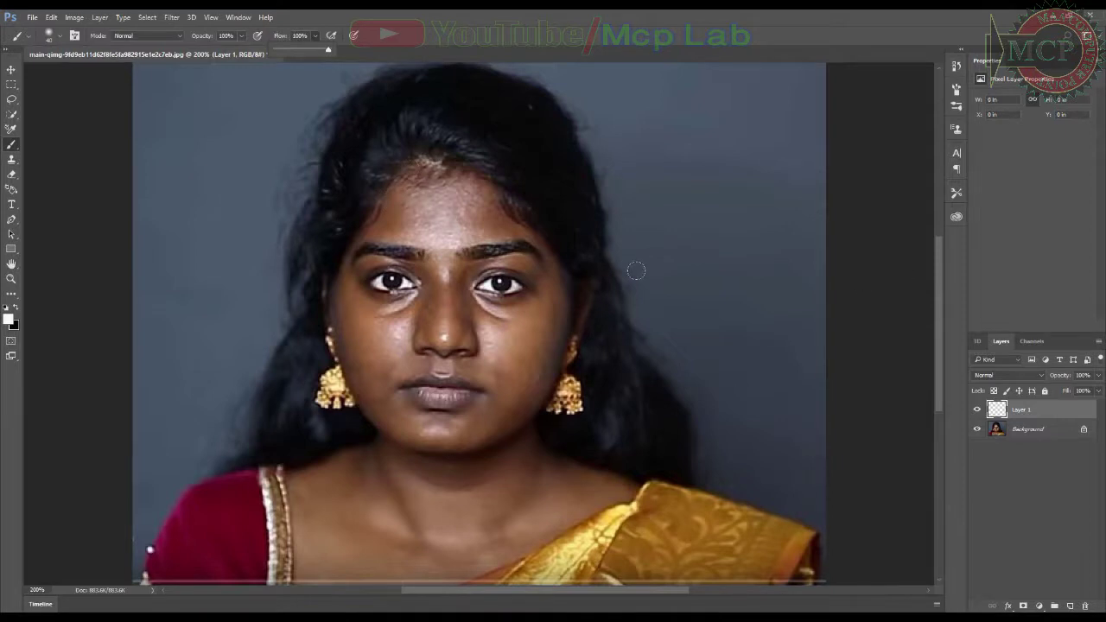
key("ctrl+minus")
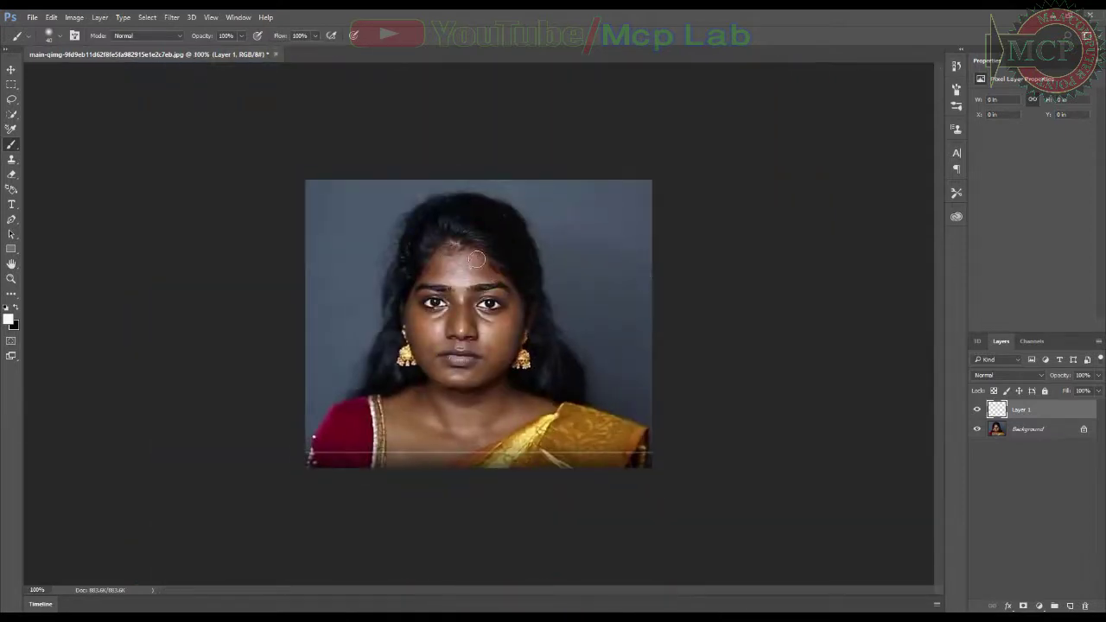
Step: Paint white over the woman's forehead, face, neck and chest on Layer 1
left_click_drag(451, 249, 391, 408)
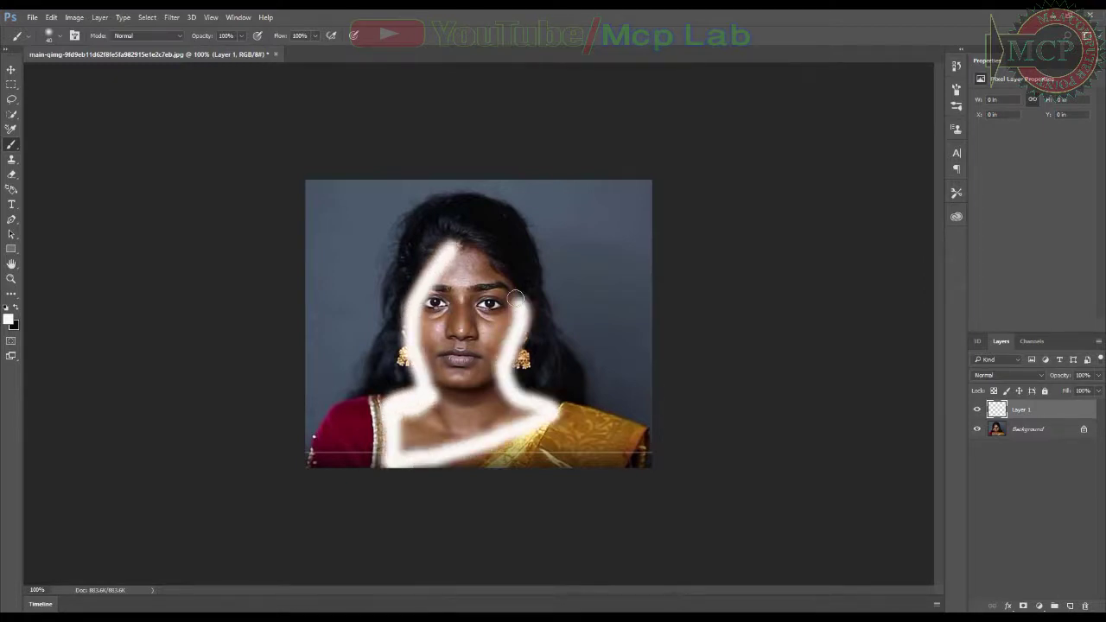
mouse_move(394, 404)
left_mouse_down()
mouse_move(484, 327)
mouse_move(456, 426)
mouse_move(476, 388)
left_mouse_up()
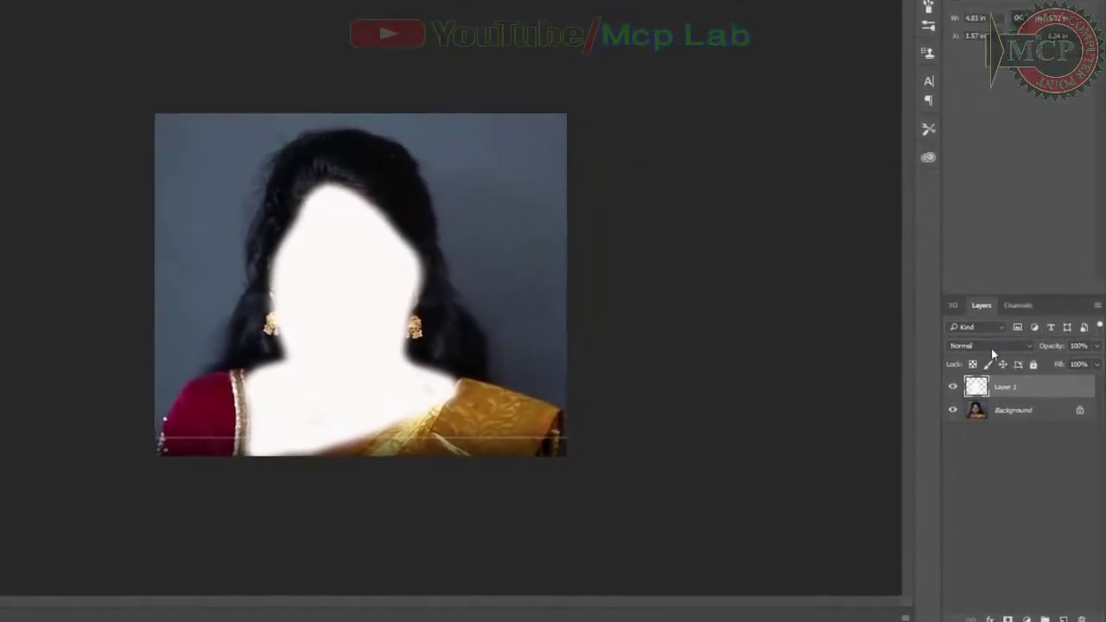
Step: Set Layer 1's blend mode to Soft Light and swap the foreground colour to black
left_click(988, 344)
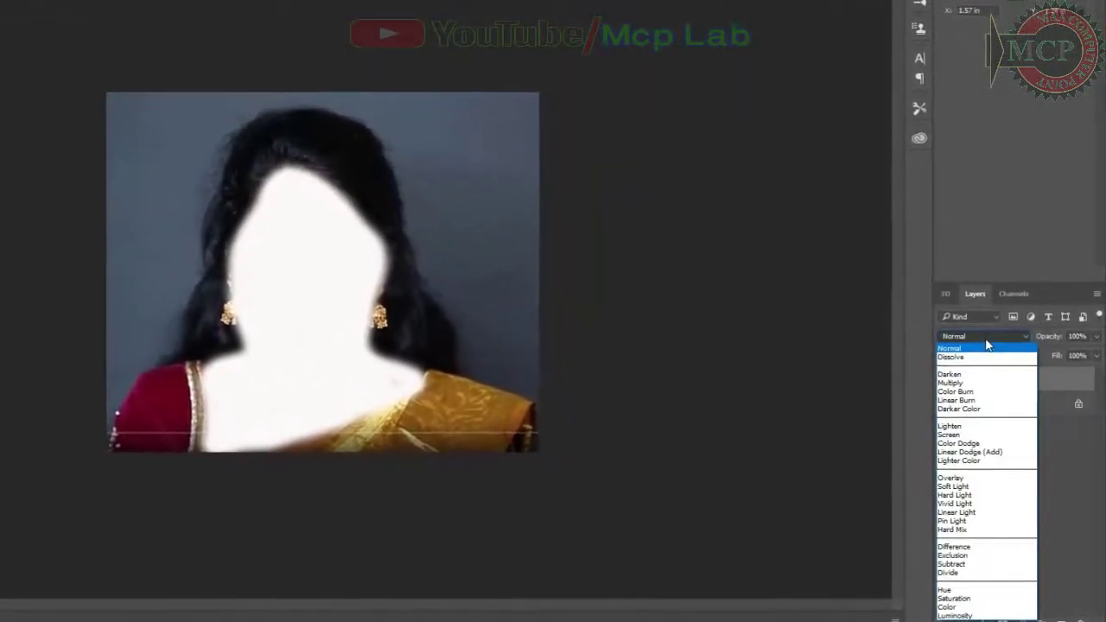
left_click(943, 483)
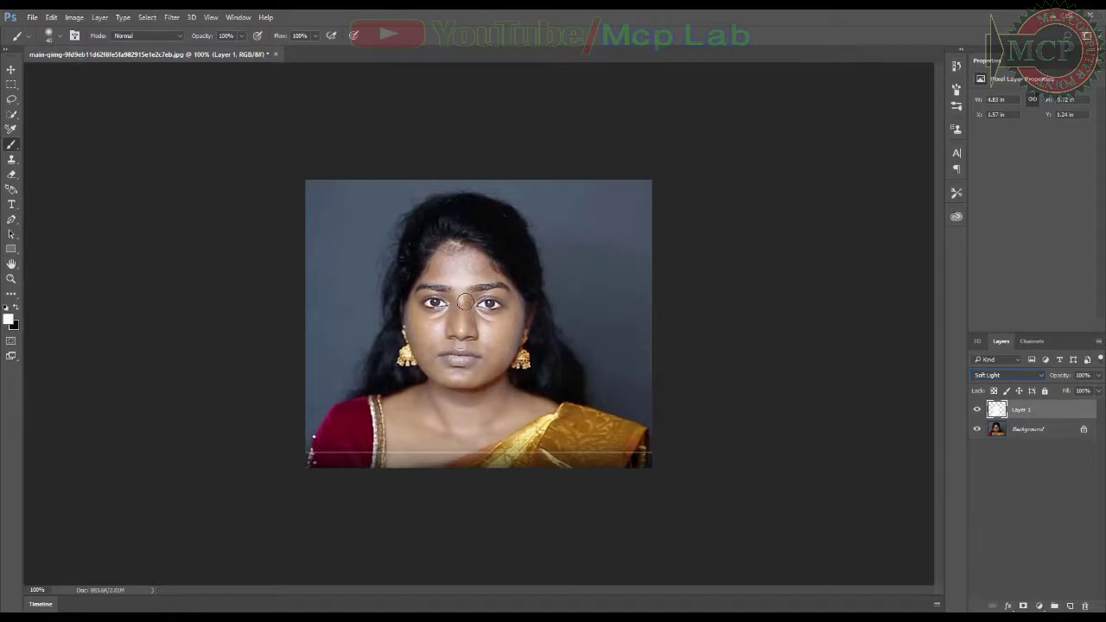
key("x")
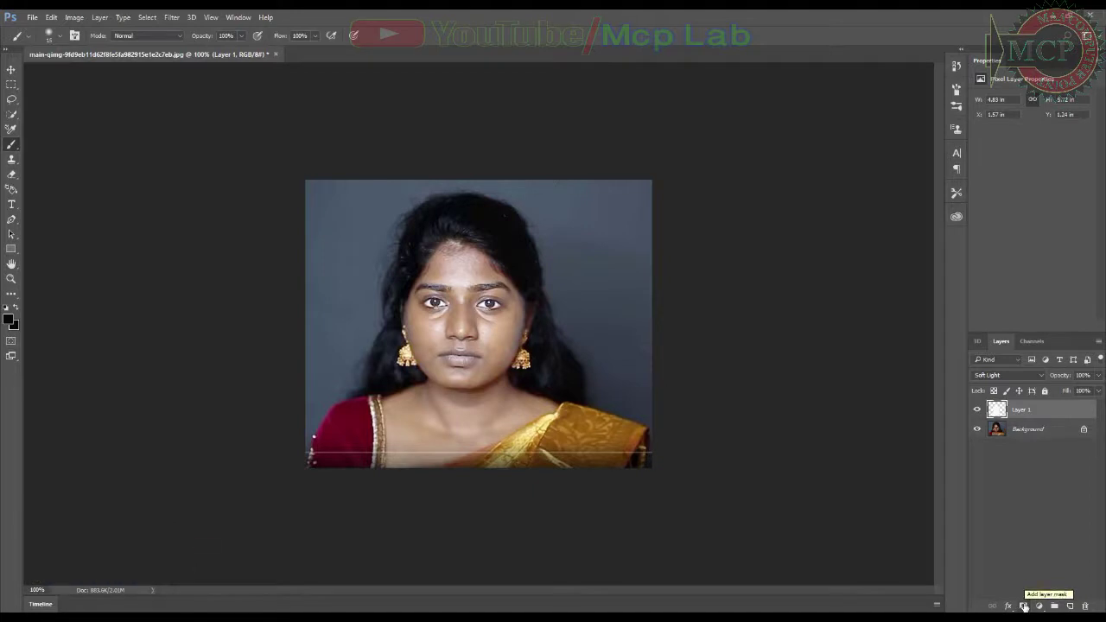
Step: Add a layer mask to Layer 1 and choose a soft round brush
left_click(1023, 607)
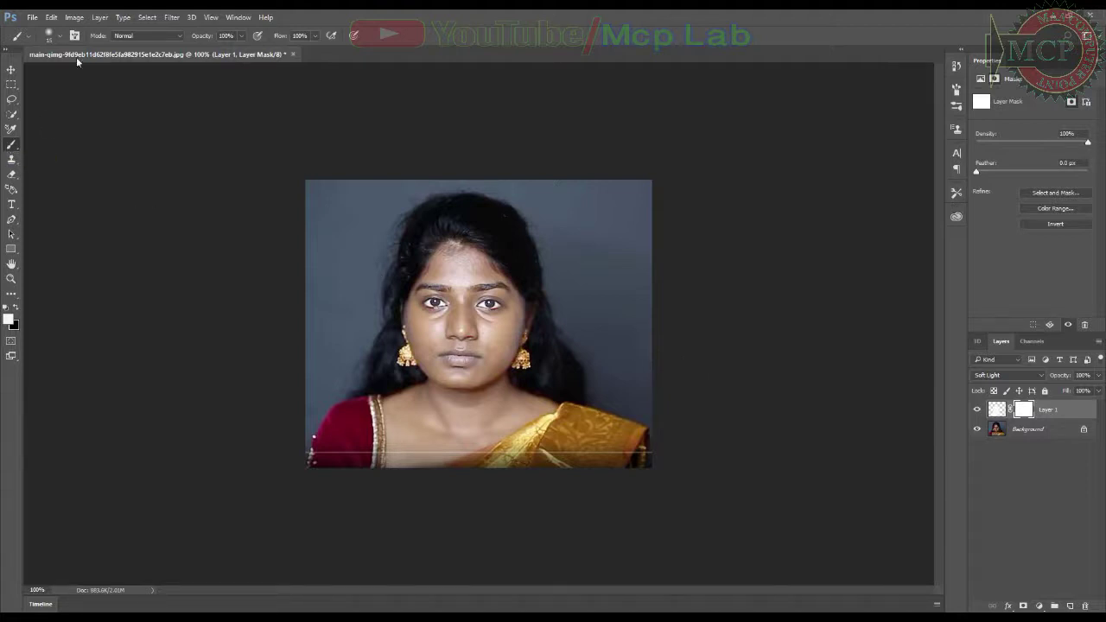
left_click(59, 37)
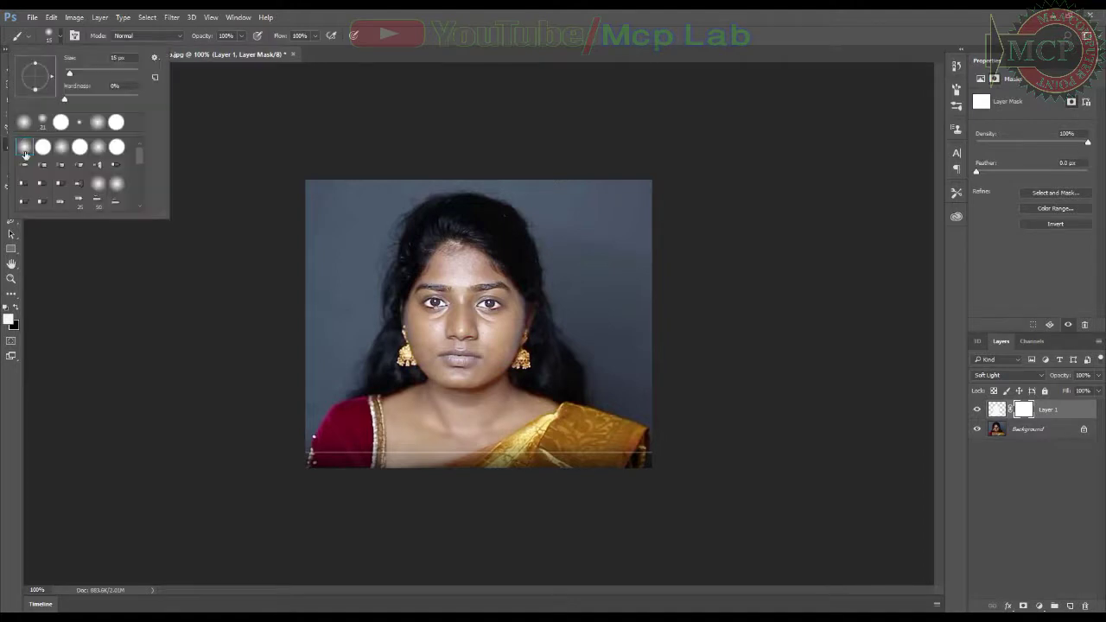
left_click(85, 355)
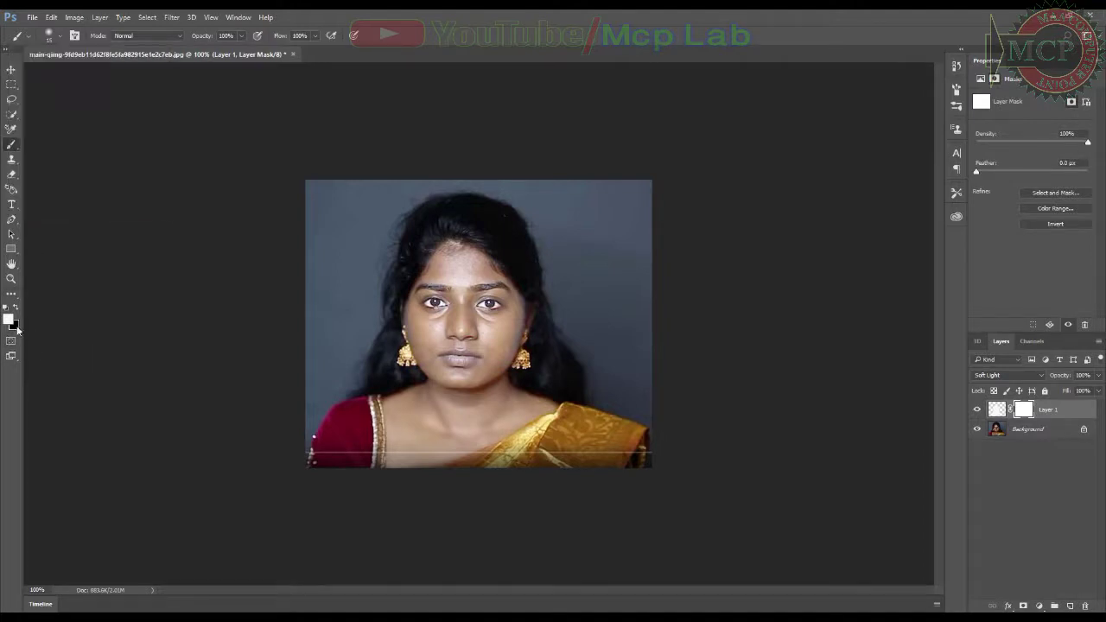
Step: Set the background colour to near-white and the foreground colour to near-black
left_click(15, 326)
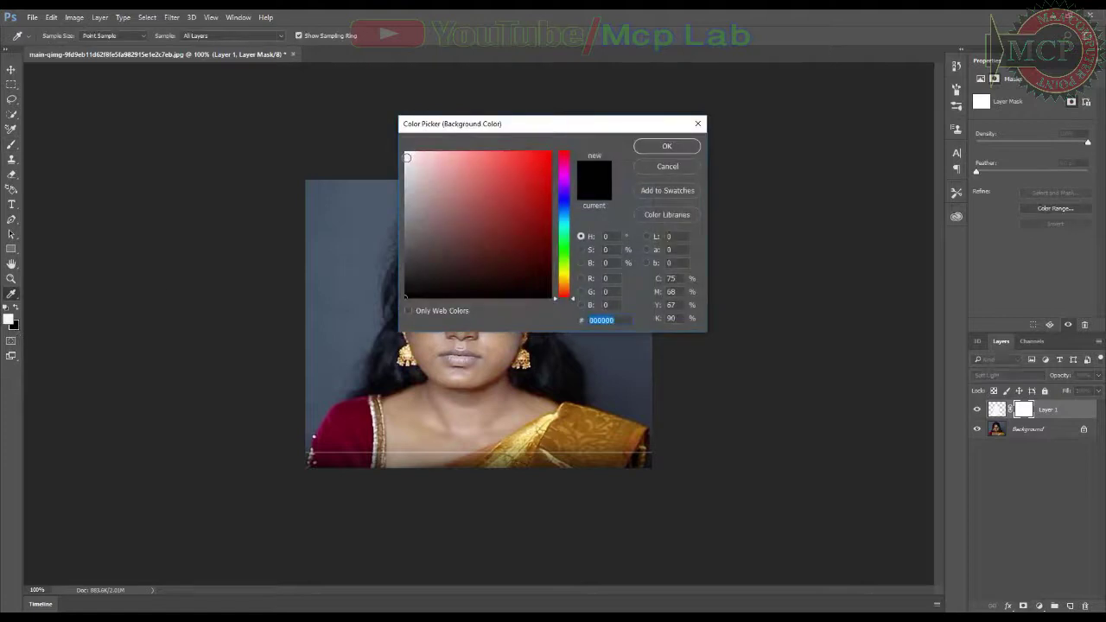
left_click(407, 154)
left_click(666, 146)
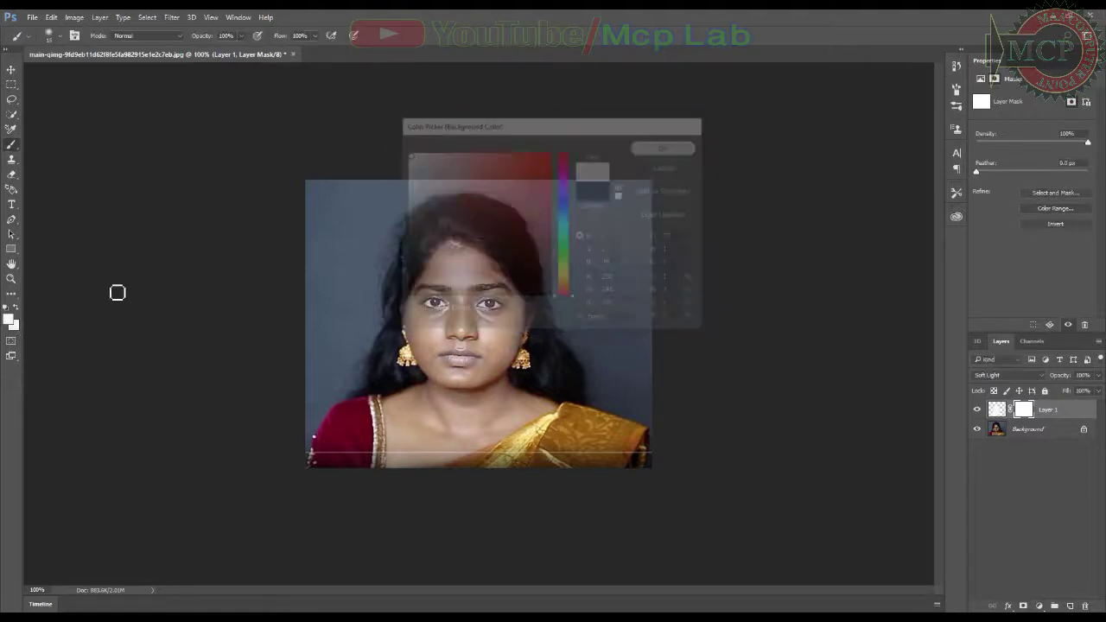
left_click(8, 320)
left_click(420, 294)
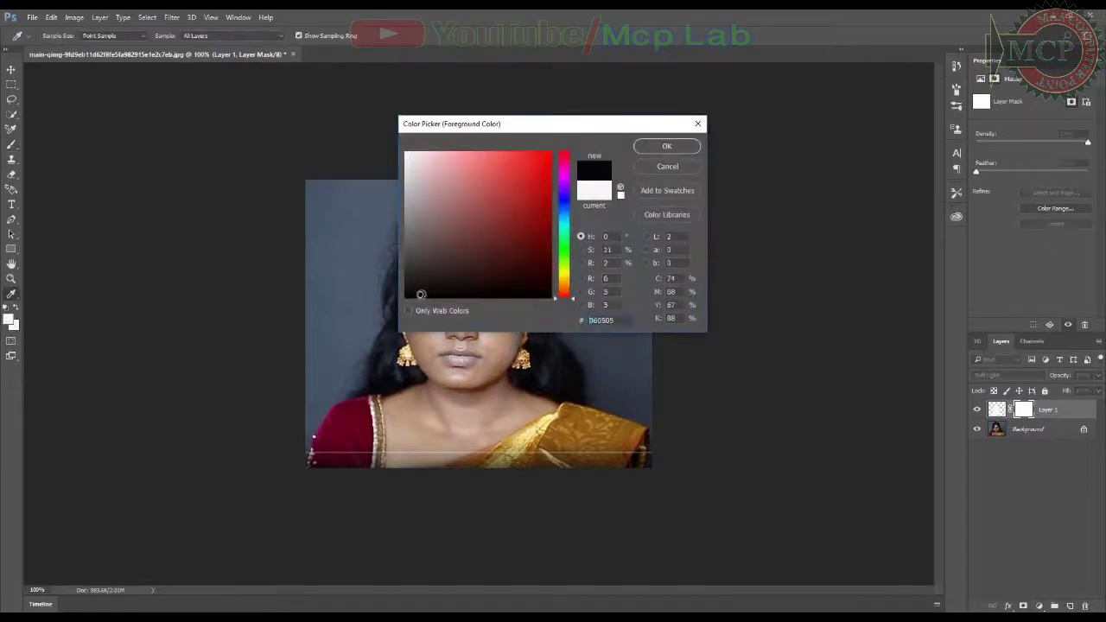
left_click(677, 149)
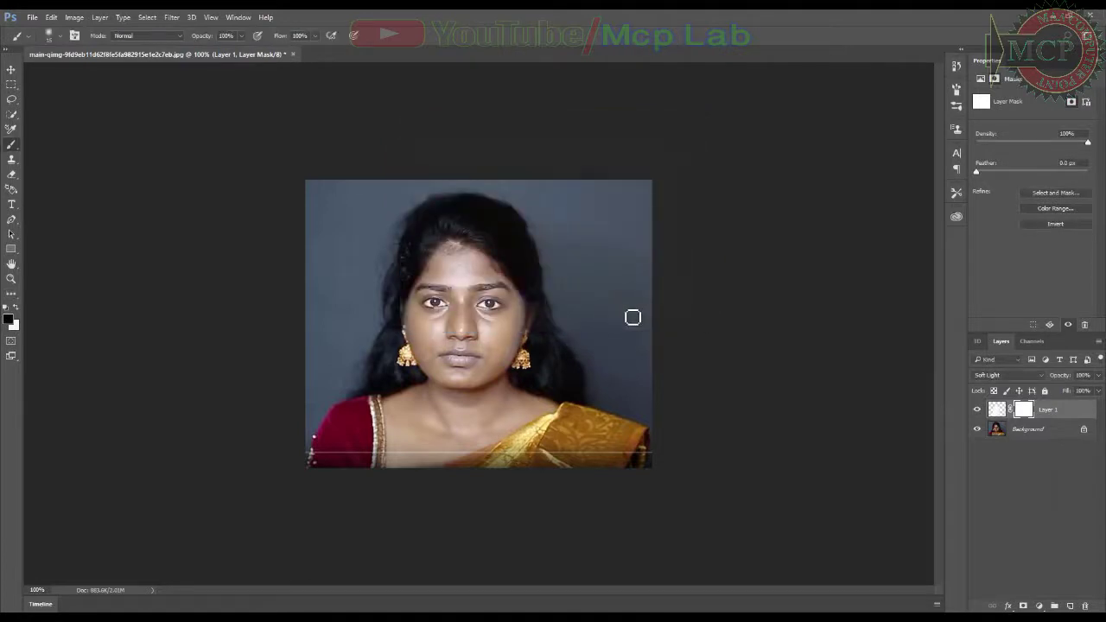
Step: Paint black on the mask over both eyebrows to restore their natural darkness
key("ctrl+plus")
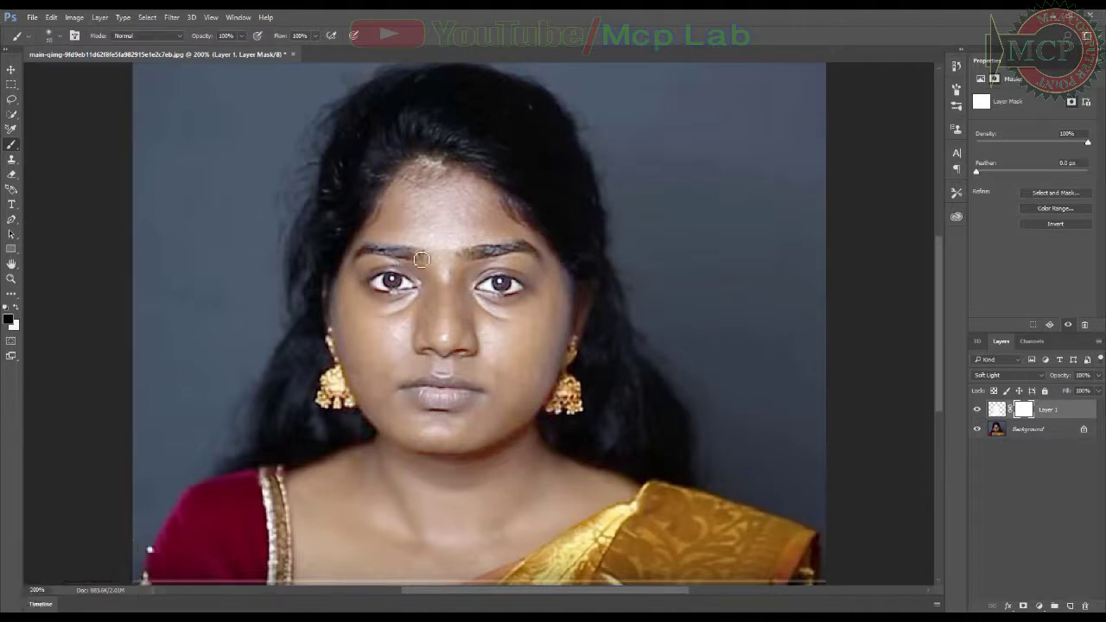
mouse_move(400, 261)
left_mouse_down()
mouse_move(362, 256)
mouse_move(424, 258)
left_mouse_up()
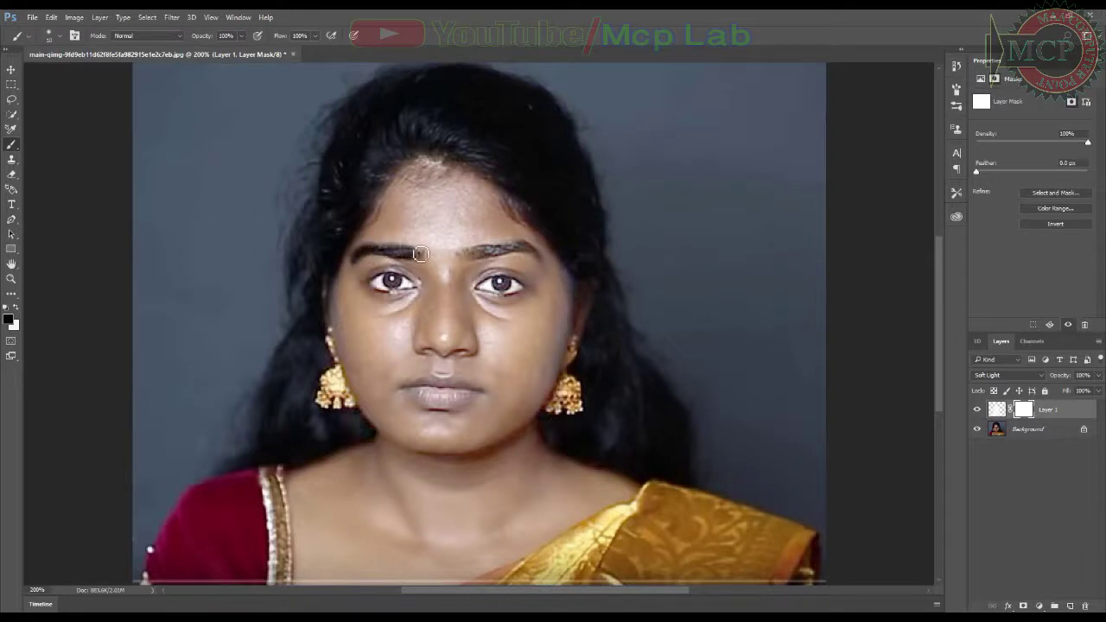
mouse_move(473, 253)
left_mouse_down()
mouse_move(523, 251)
mouse_move(481, 260)
left_mouse_up()
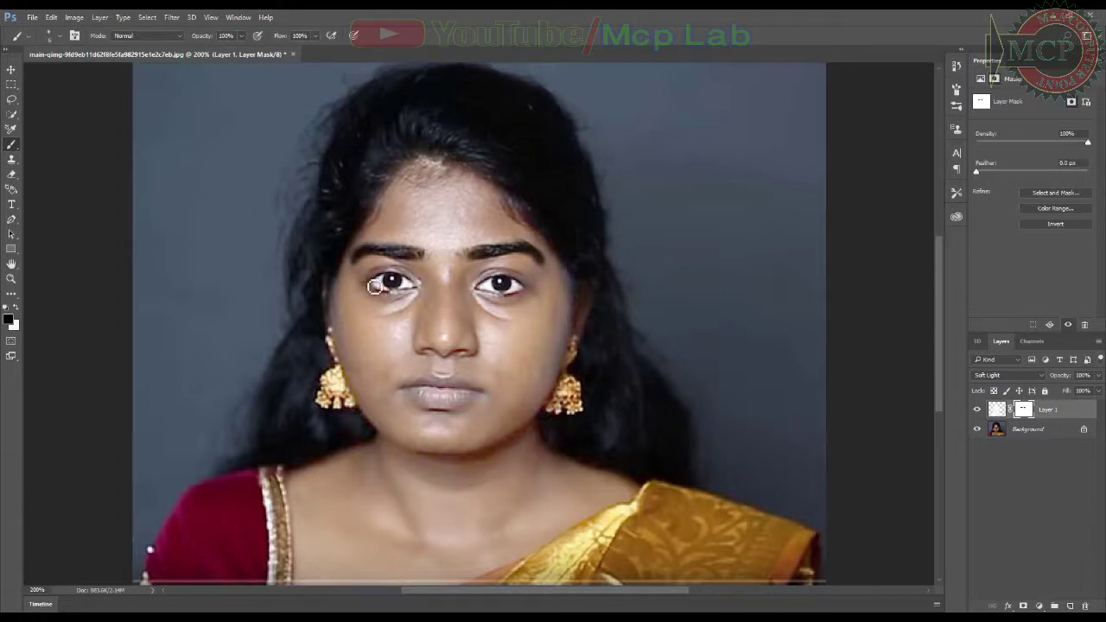
Step: Restore the dark lower lash lines of both eyes on the mask at 400% zoom
key("ctrl+plus")
key("ctrl+plus")
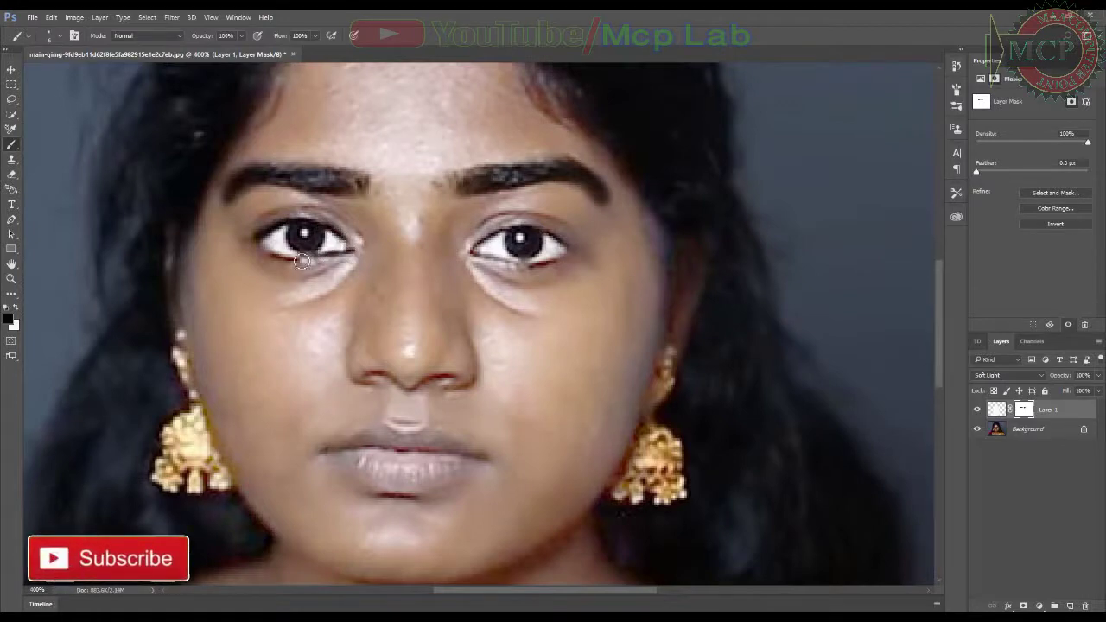
left_click_drag(301, 261, 262, 248)
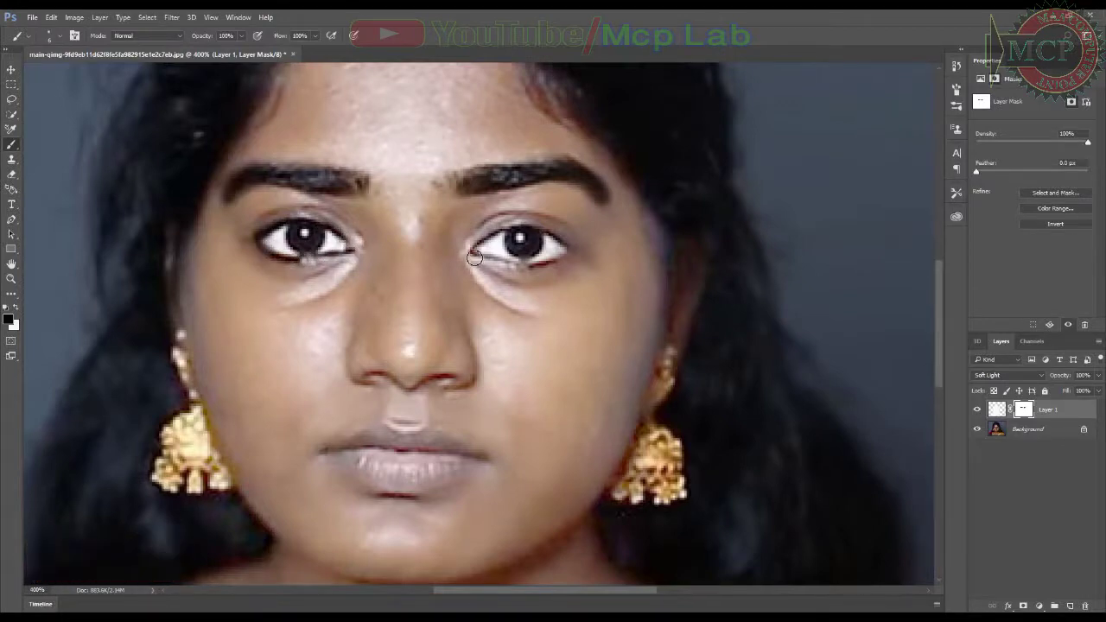
mouse_move(474, 256)
left_mouse_down()
mouse_move(516, 267)
mouse_move(568, 254)
mouse_move(551, 235)
mouse_move(516, 229)
mouse_move(473, 250)
mouse_move(523, 270)
mouse_move(479, 258)
left_mouse_up()
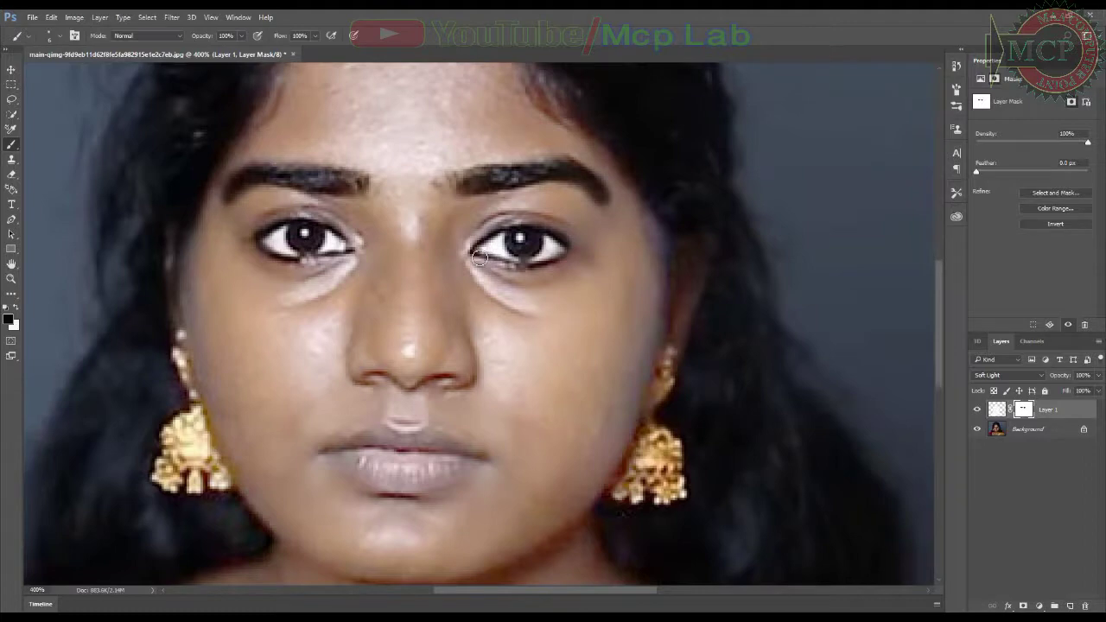
key("ctrl+minus")
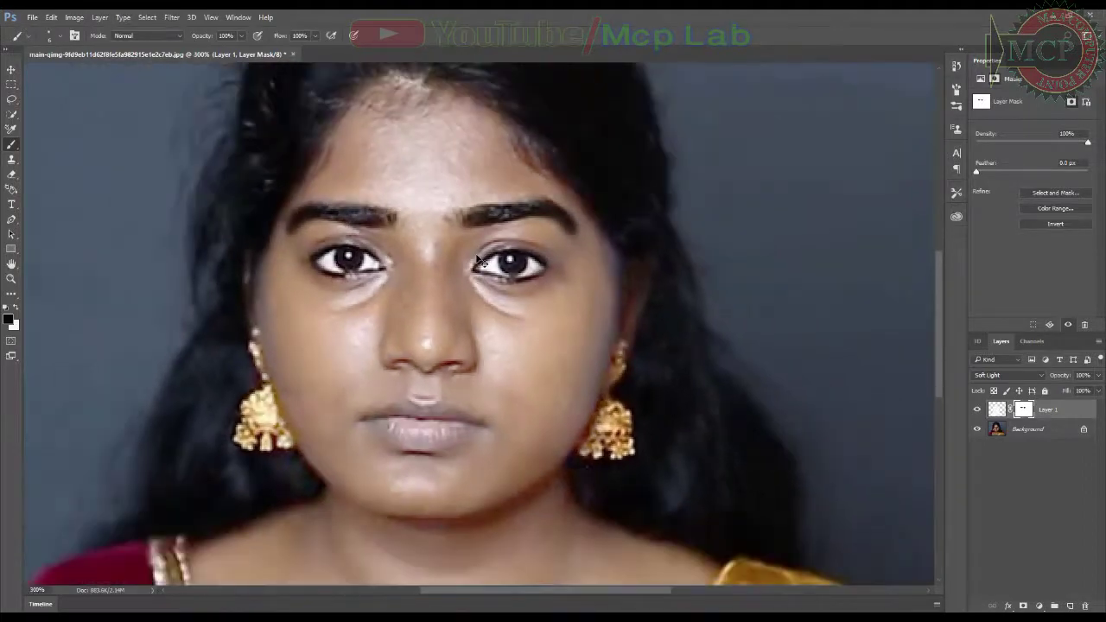
key("ctrl+minus")
key("ctrl+minus")
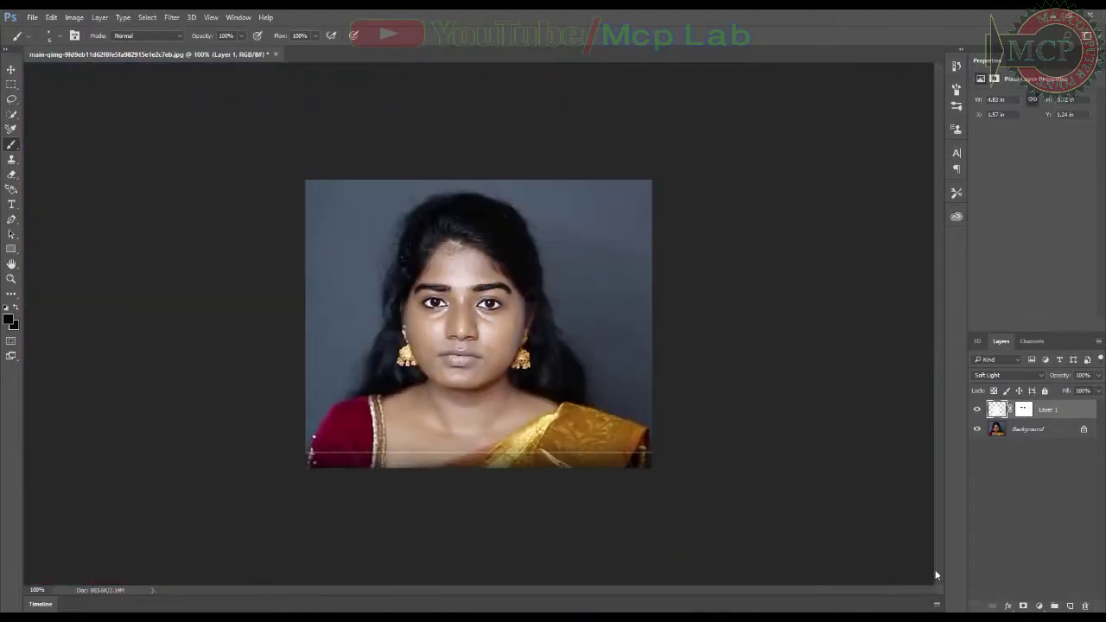
Step: Add a Selective Color layer reducing Whites' cyan to about -27 and magenta to -39
left_click(1040, 606)
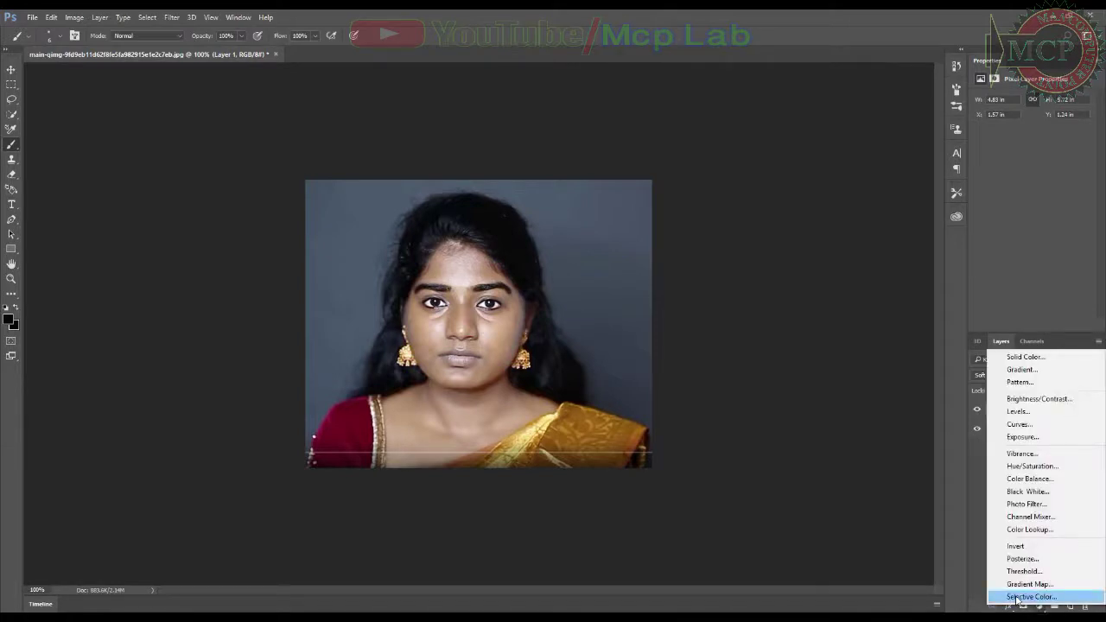
left_click(1016, 598)
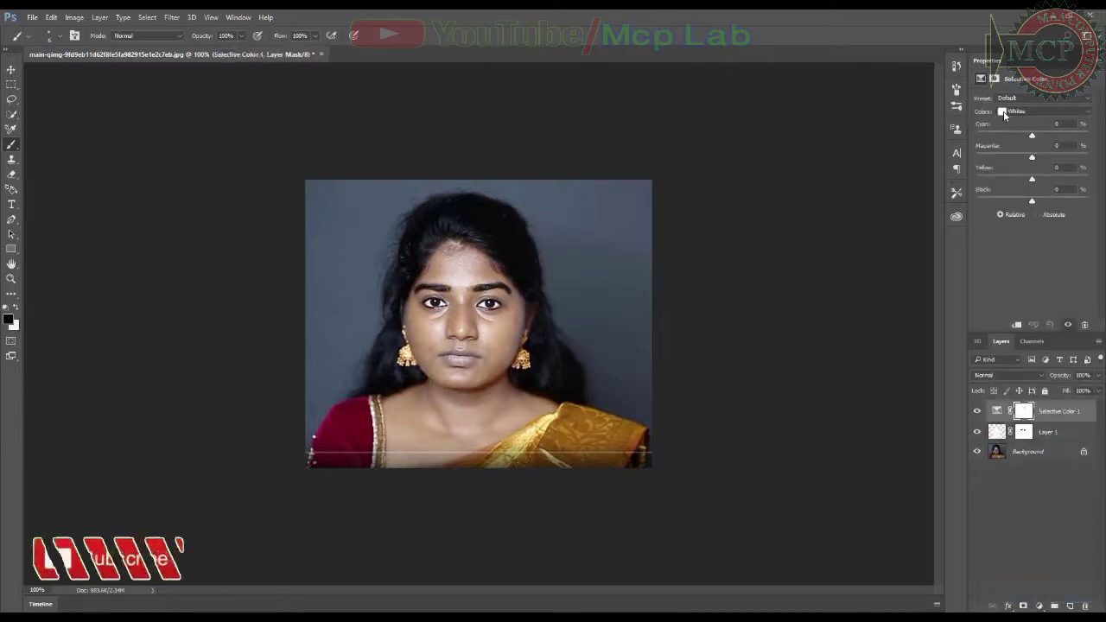
left_click(1006, 116)
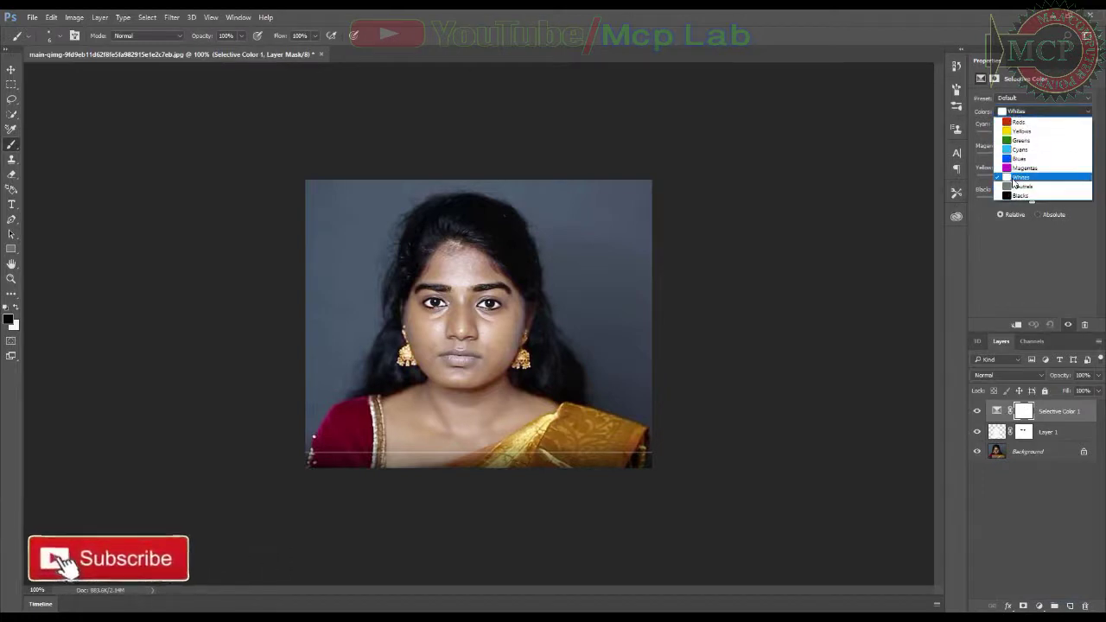
left_click(1015, 275)
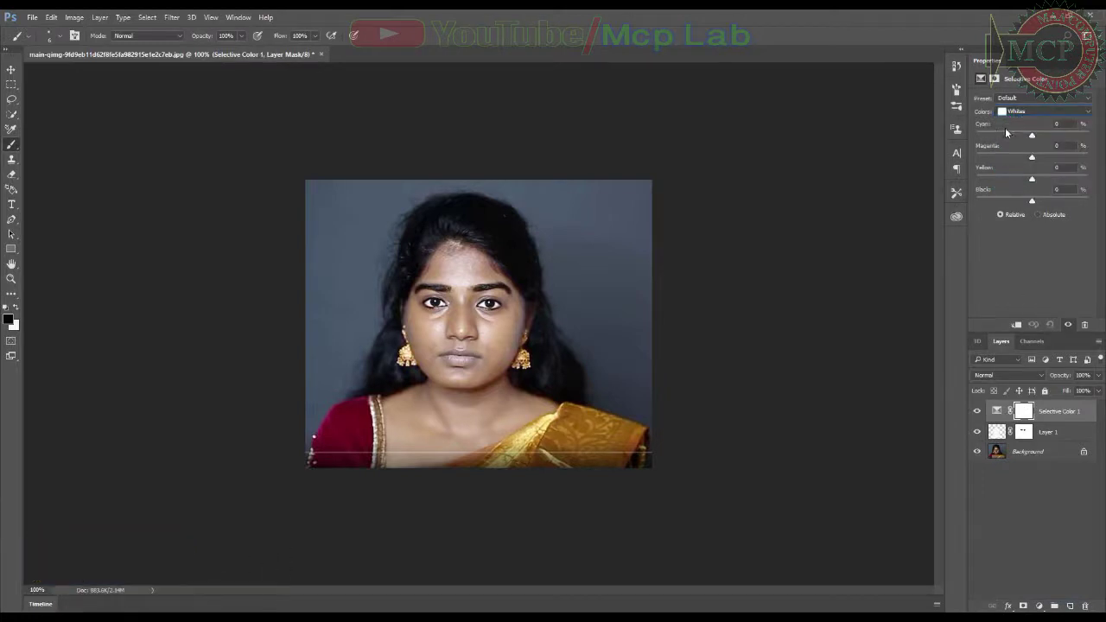
mouse_move(1032, 136)
left_mouse_down()
mouse_move(1011, 134)
mouse_move(1015, 159)
left_mouse_up()
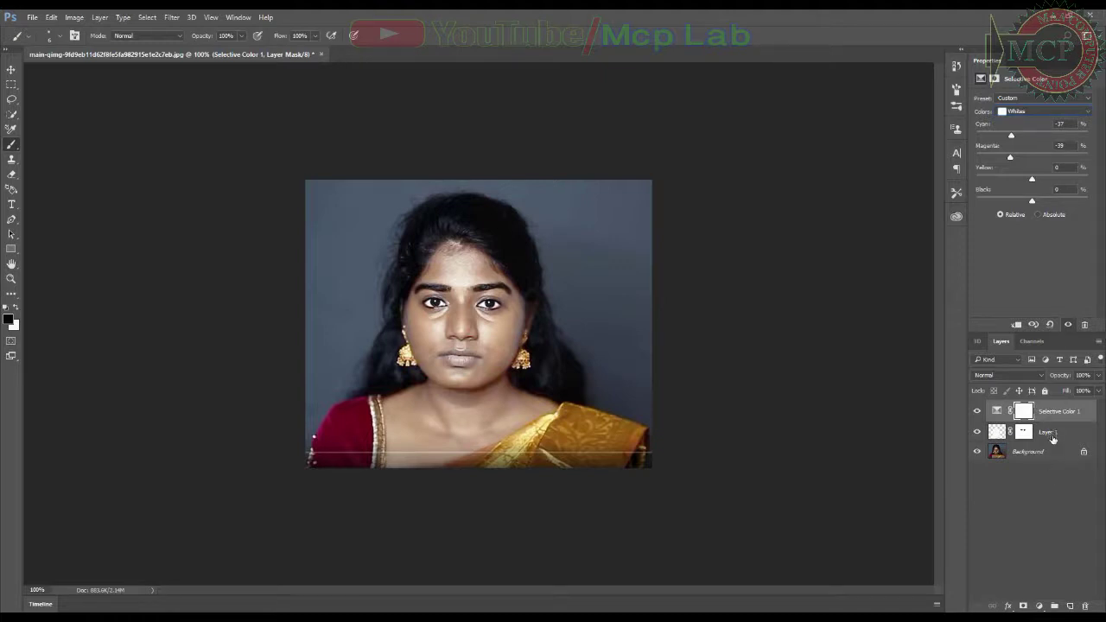
Step: Merge Layer 1 and Background into one Background layer, then duplicate it as Background copy
left_click(1052, 439, "ctrl")
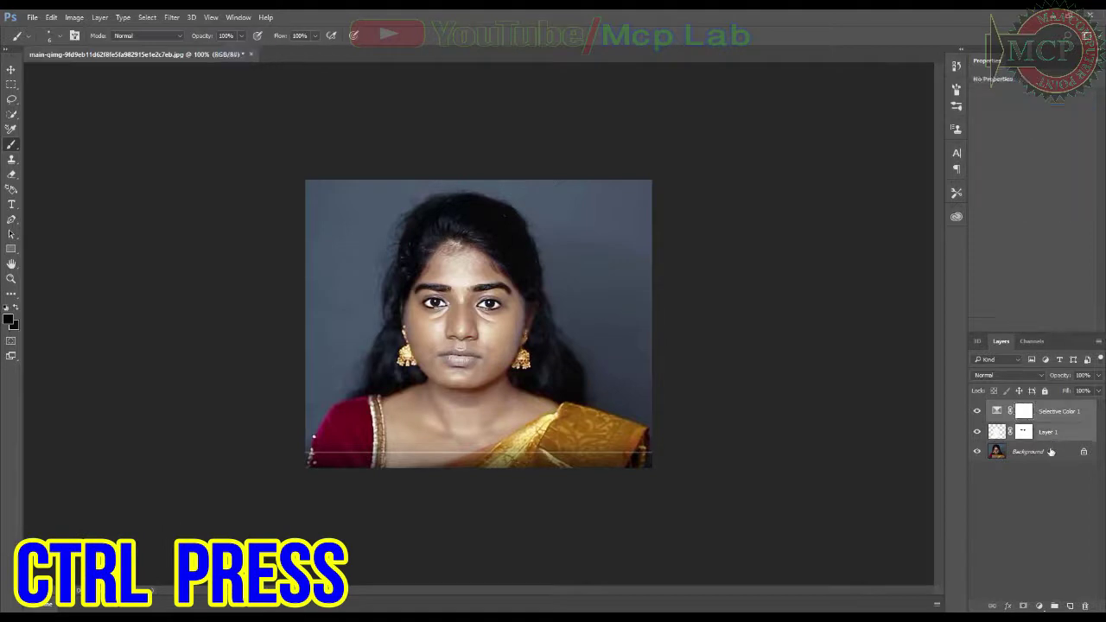
left_click(1050, 455, "ctrl")
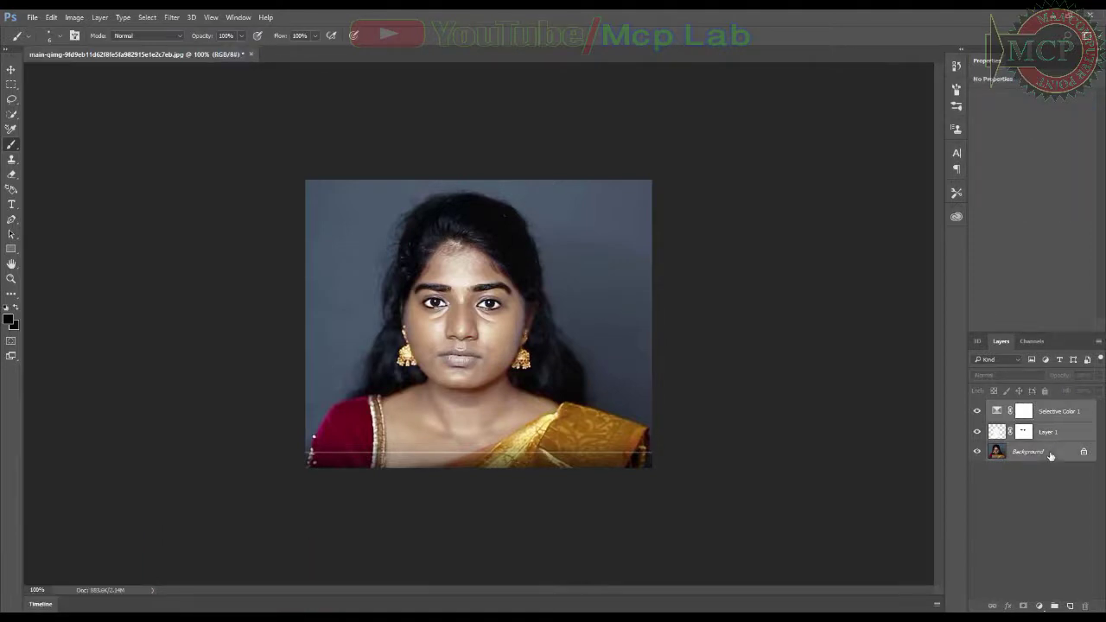
right_click(1050, 456)
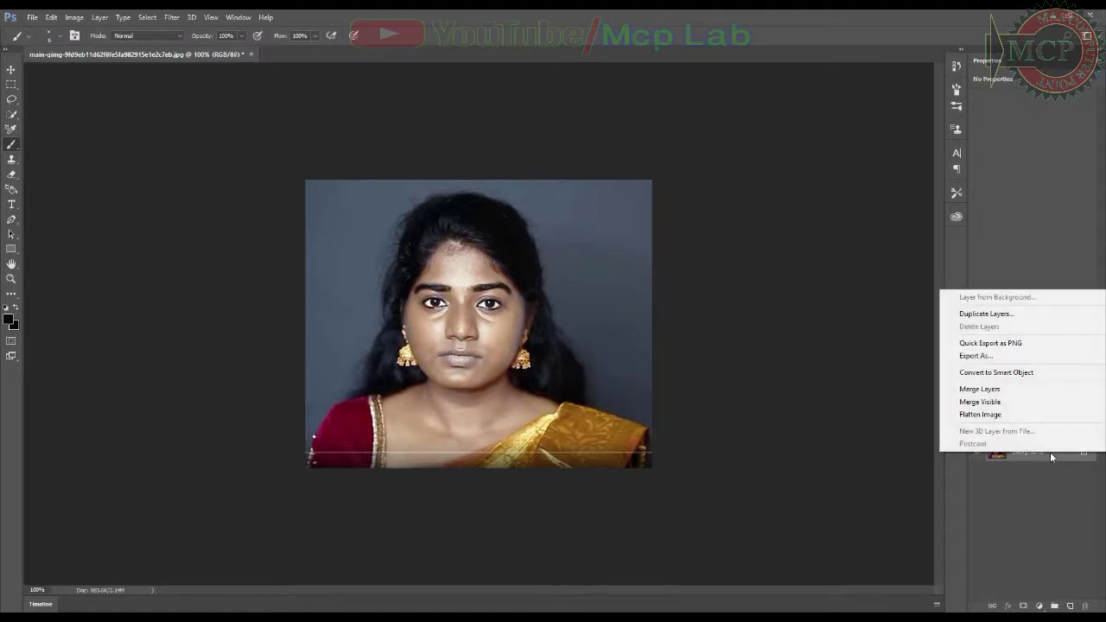
left_click(970, 390)
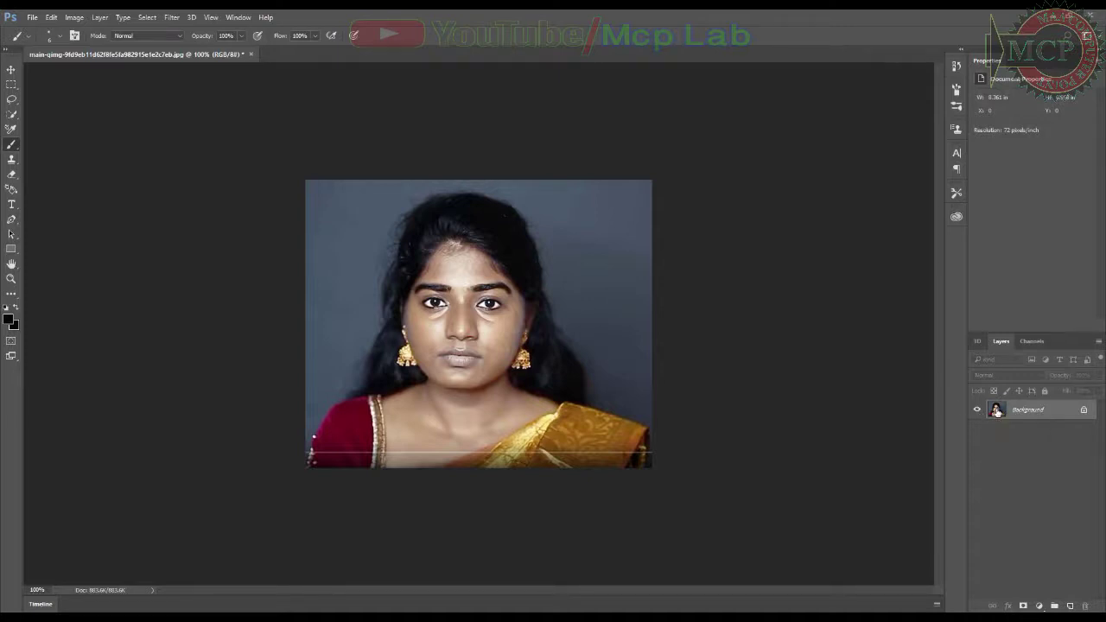
left_click_drag(996, 411, 1070, 605)
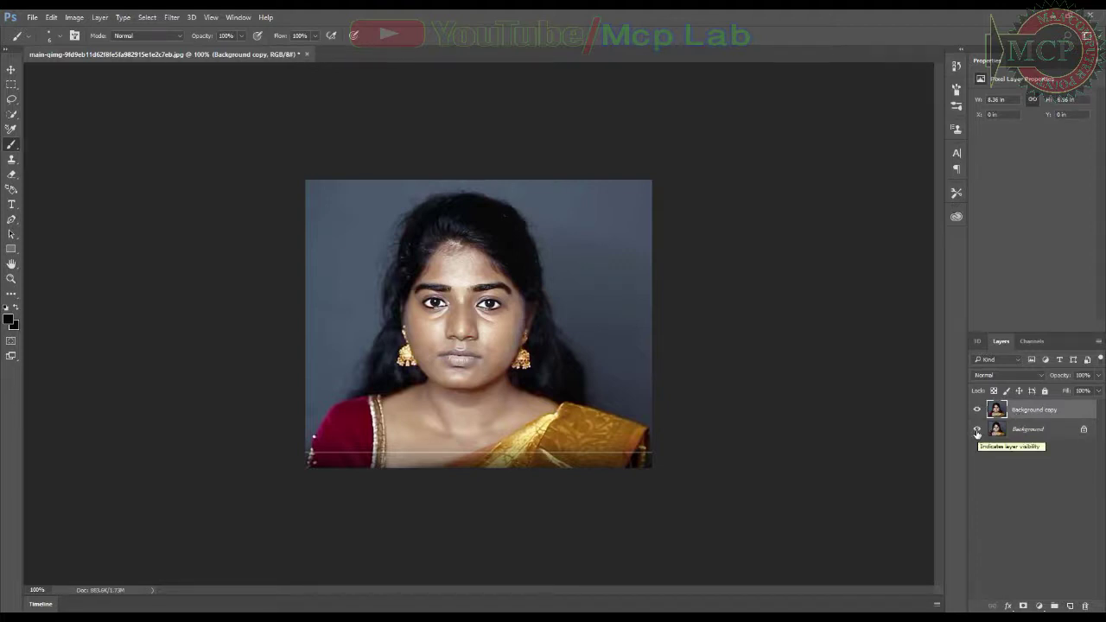
Step: Hide the original Background layer so only Background copy stays visible
left_click(977, 430)
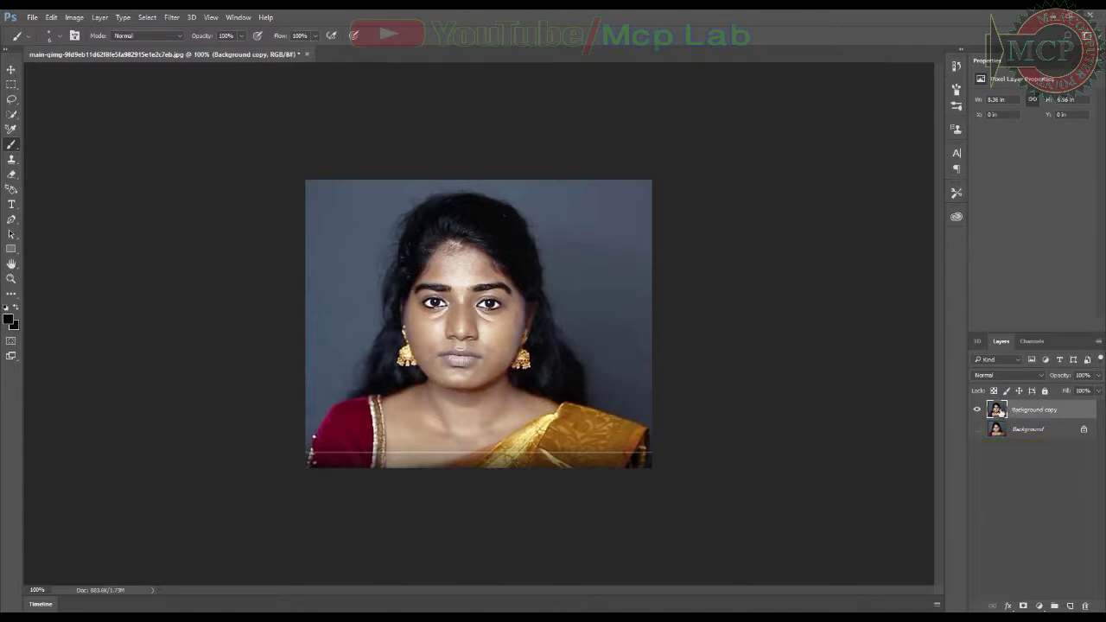
left_click(168, 19)
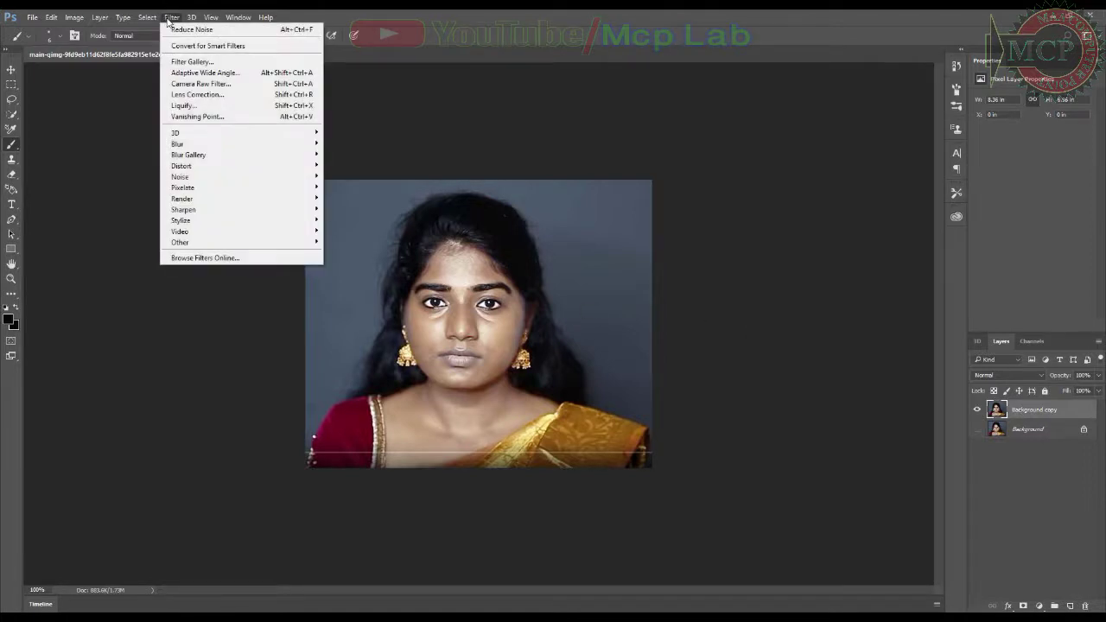
Step: In the Camera Raw Filter, warm the image to Temperature +23 and Tint +2
left_click(208, 85)
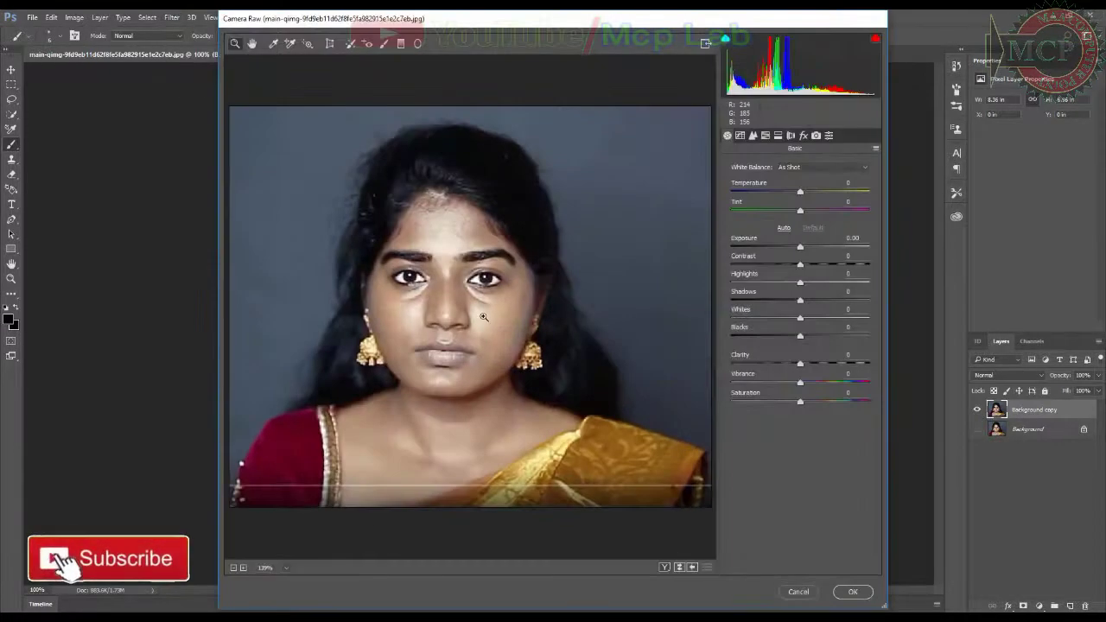
left_click_drag(725, 19, 627, 24)
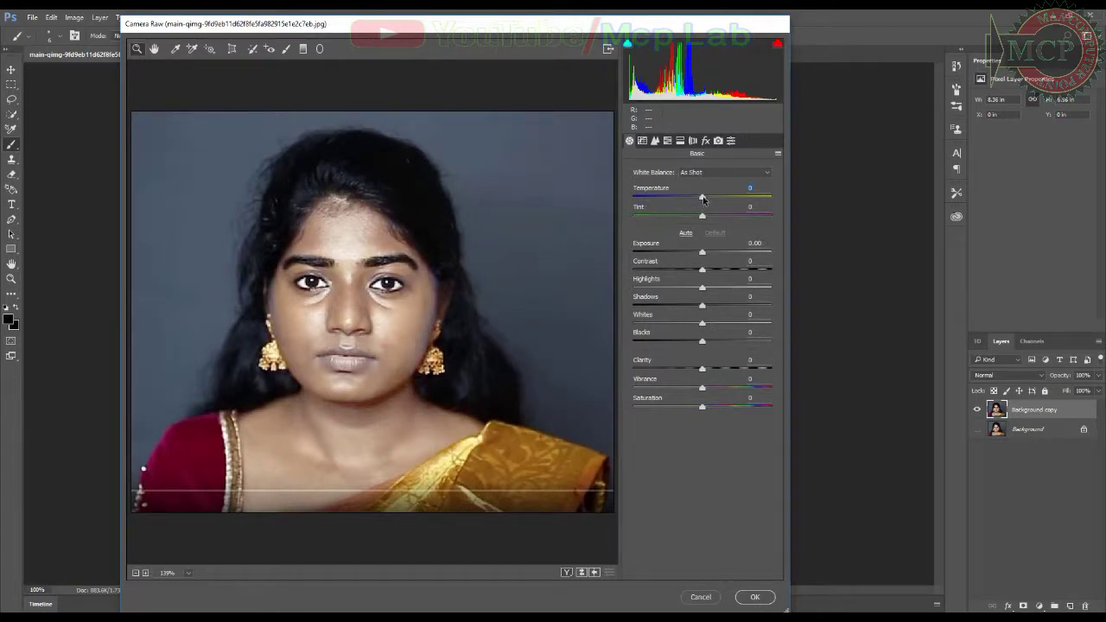
mouse_move(701, 198)
left_mouse_down()
mouse_move(724, 201)
mouse_move(663, 198)
mouse_move(718, 202)
mouse_move(706, 217)
left_mouse_up()
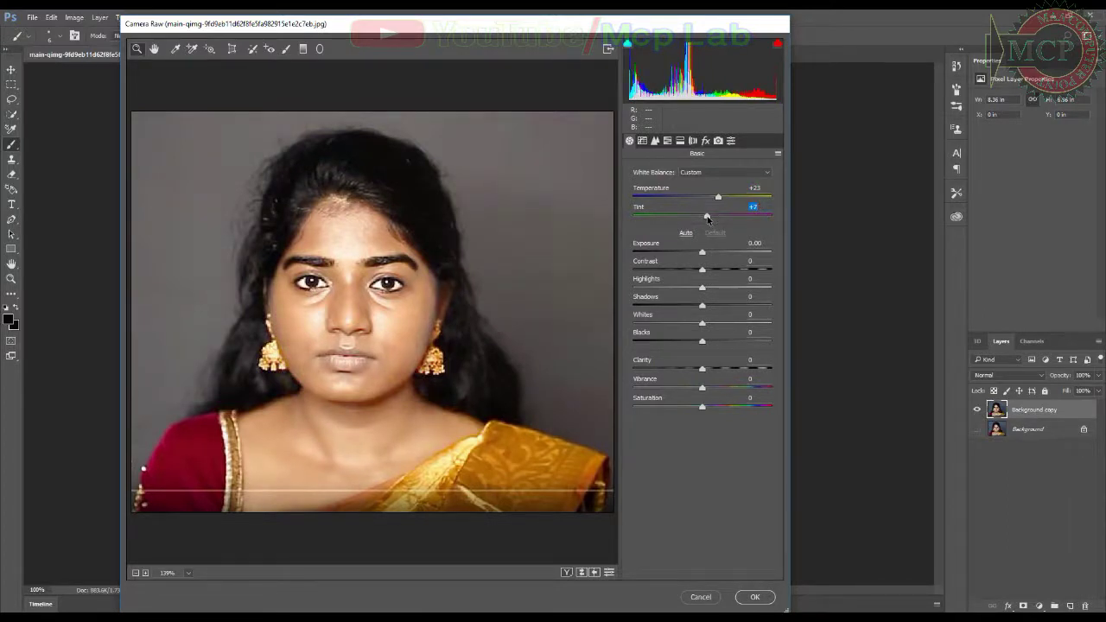
left_click_drag(708, 219, 704, 219)
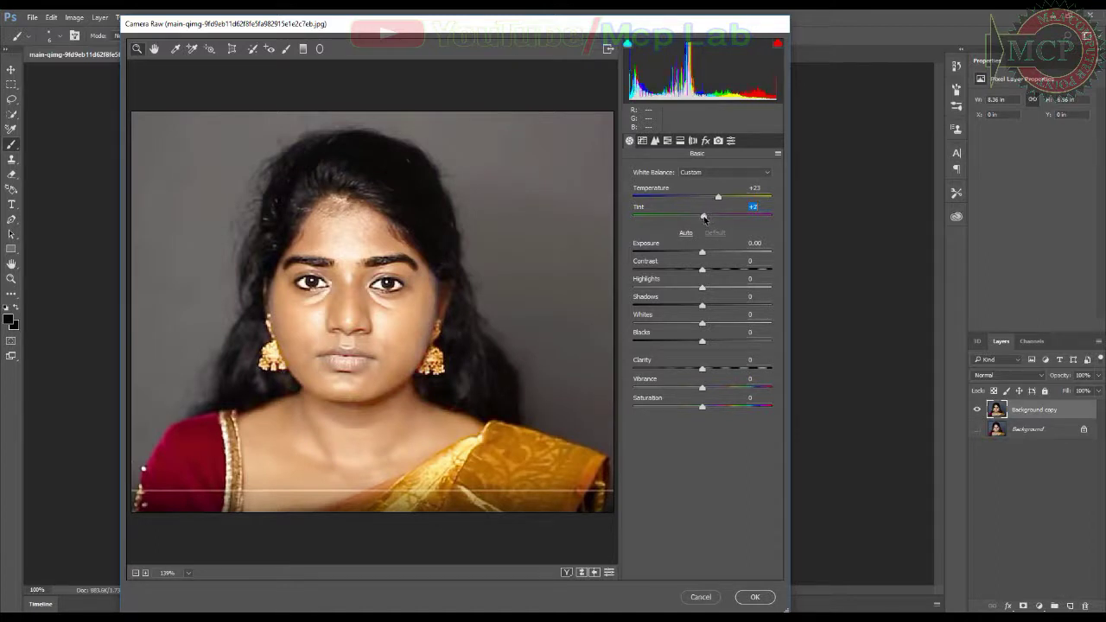
Step: Raise Luminance noise reduction and Luminance Contrast in Detail, then apply Camera Raw
left_click(654, 141)
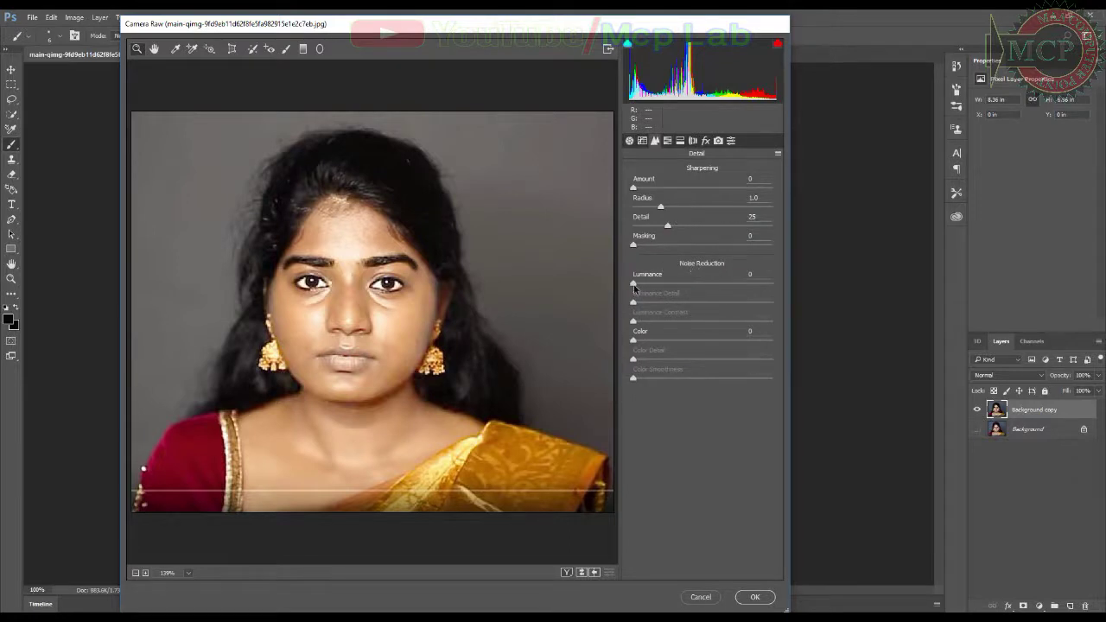
left_click_drag(634, 284, 710, 292)
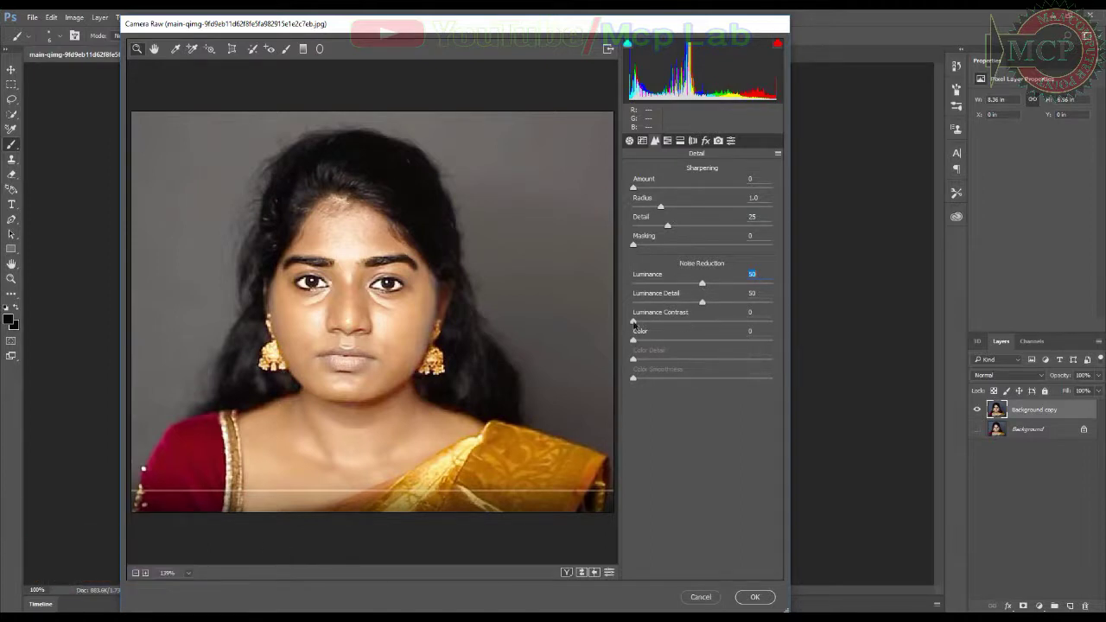
left_click_drag(635, 324, 695, 322)
left_click_drag(696, 322, 700, 323)
left_click(754, 597)
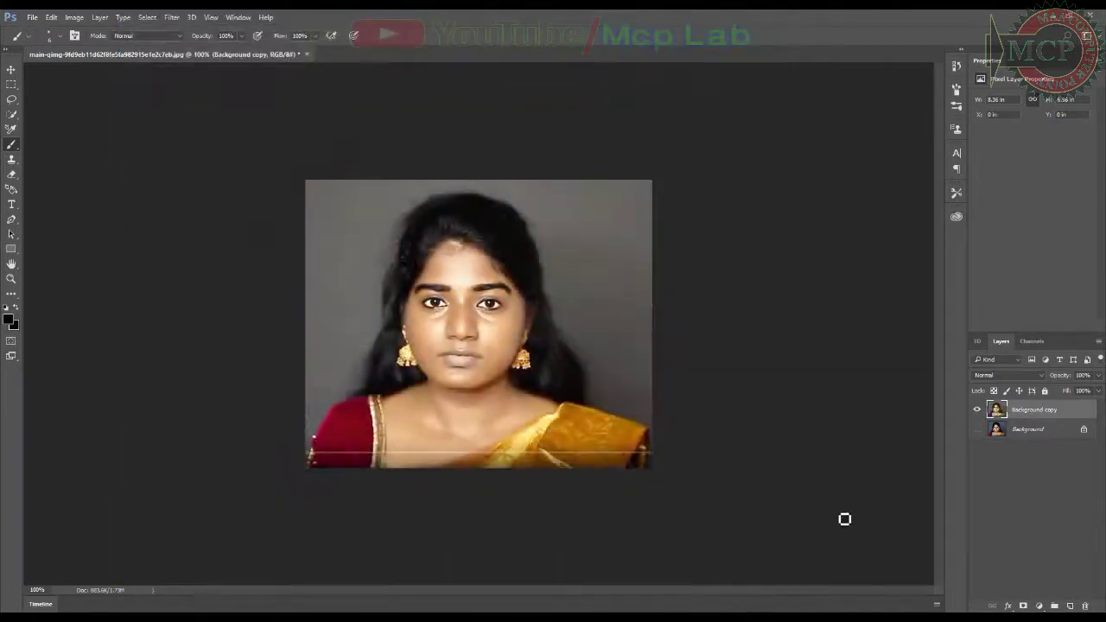
Step: Hide and reshow the Background copy to compare the edit against the original
left_click(978, 410)
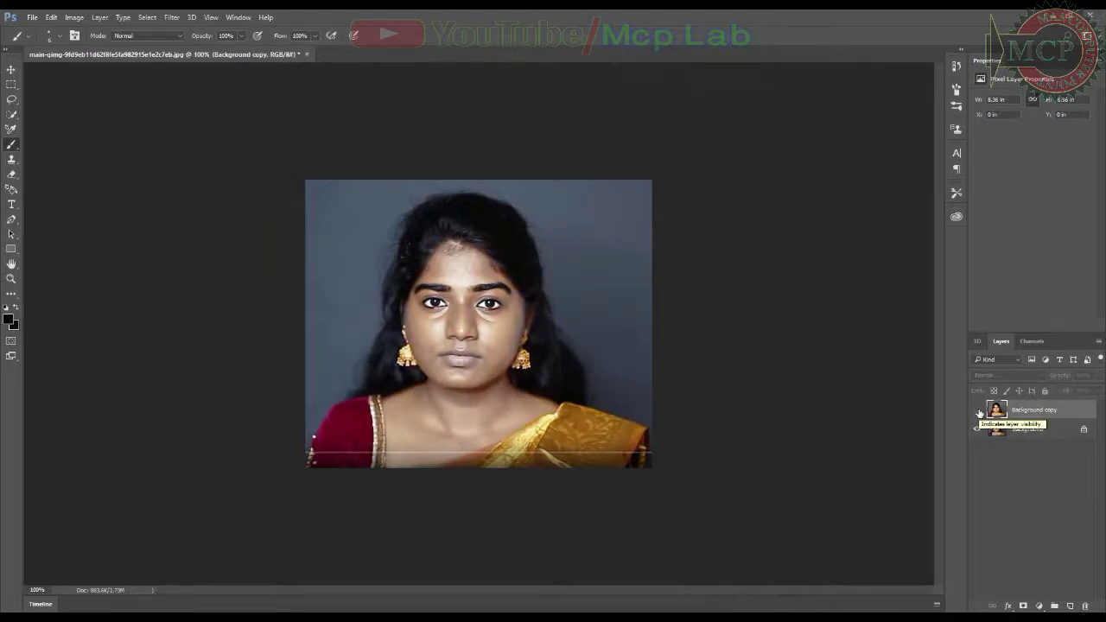
left_click(976, 410)
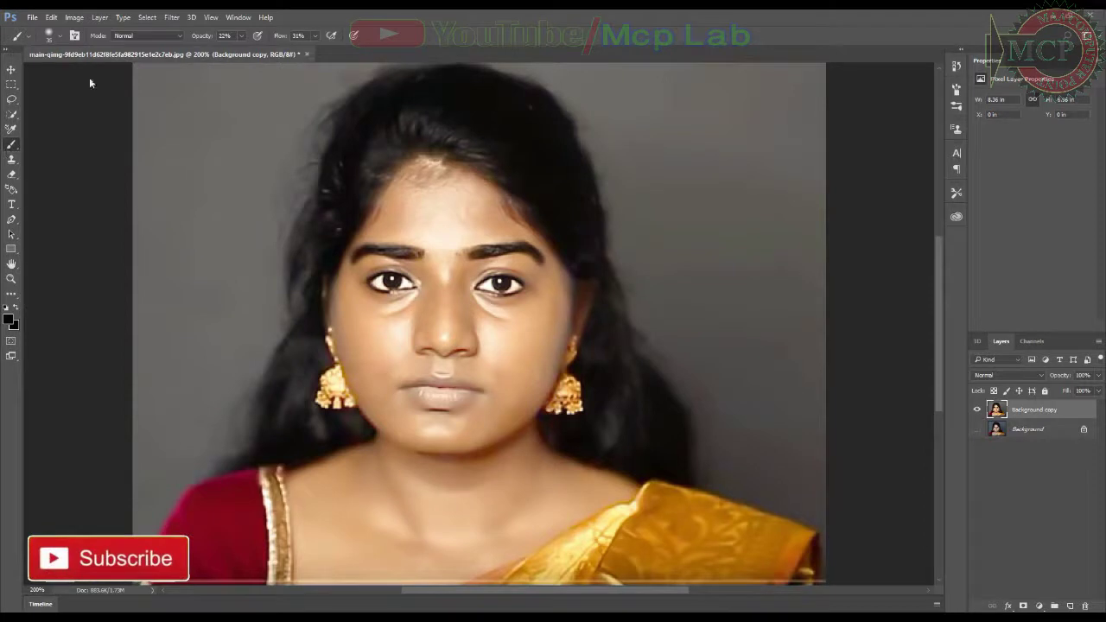
Step: Raise the brush opacity from 19% to 23% and adjust its flow
left_click(242, 36)
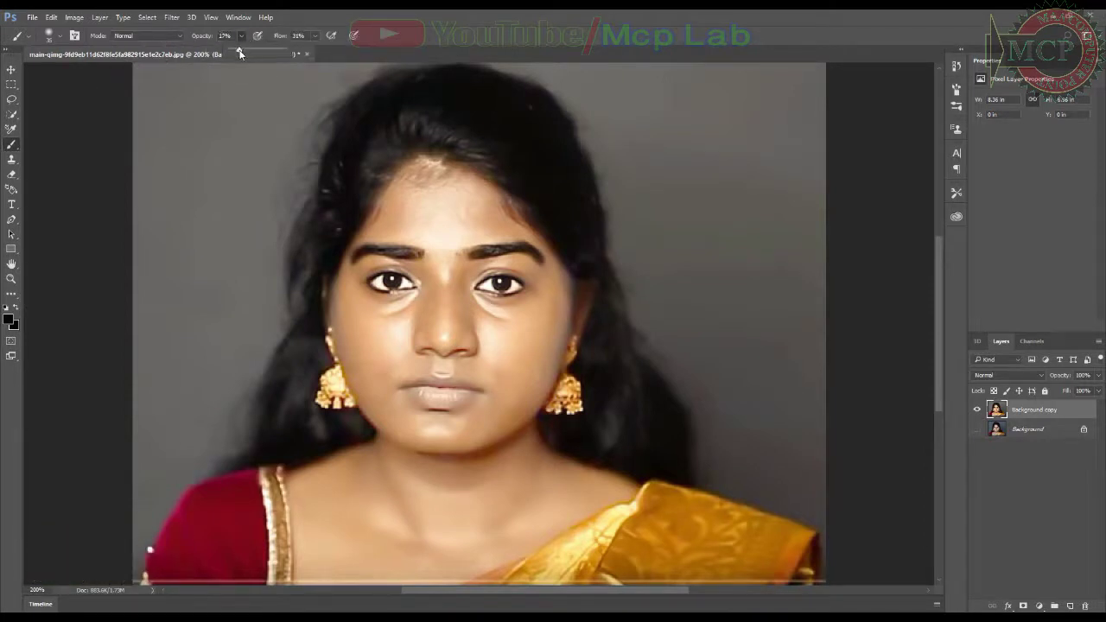
left_click_drag(240, 49, 243, 53)
left_click(316, 36)
Step: Set the foreground colour to a lighter skin tone sampled from the face
left_click(10, 321)
left_click(548, 351)
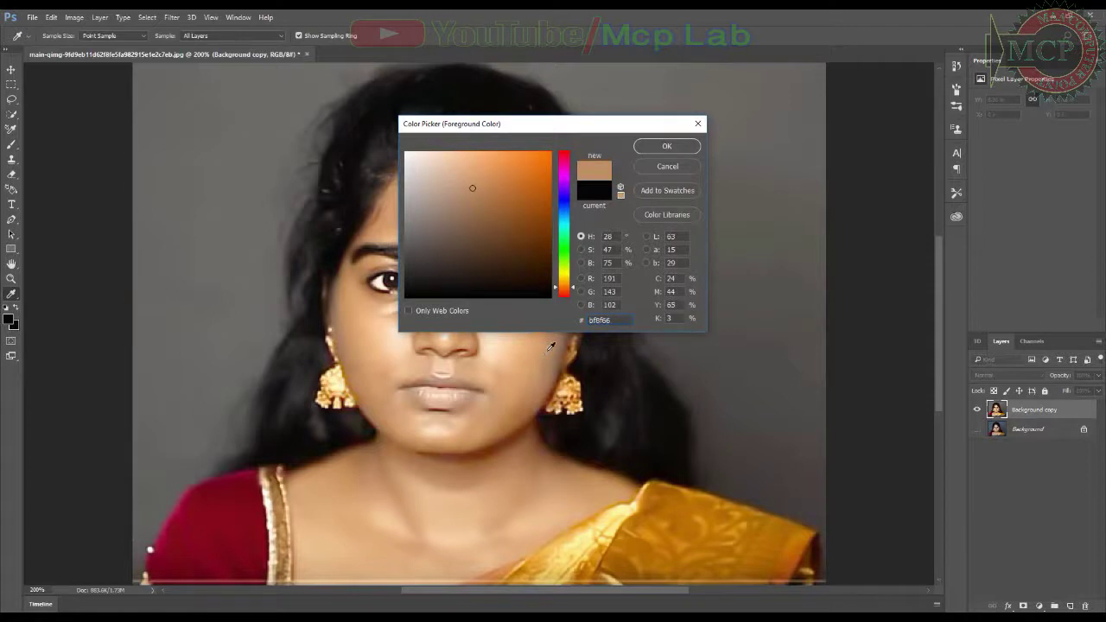
left_click(547, 350)
left_click(535, 351)
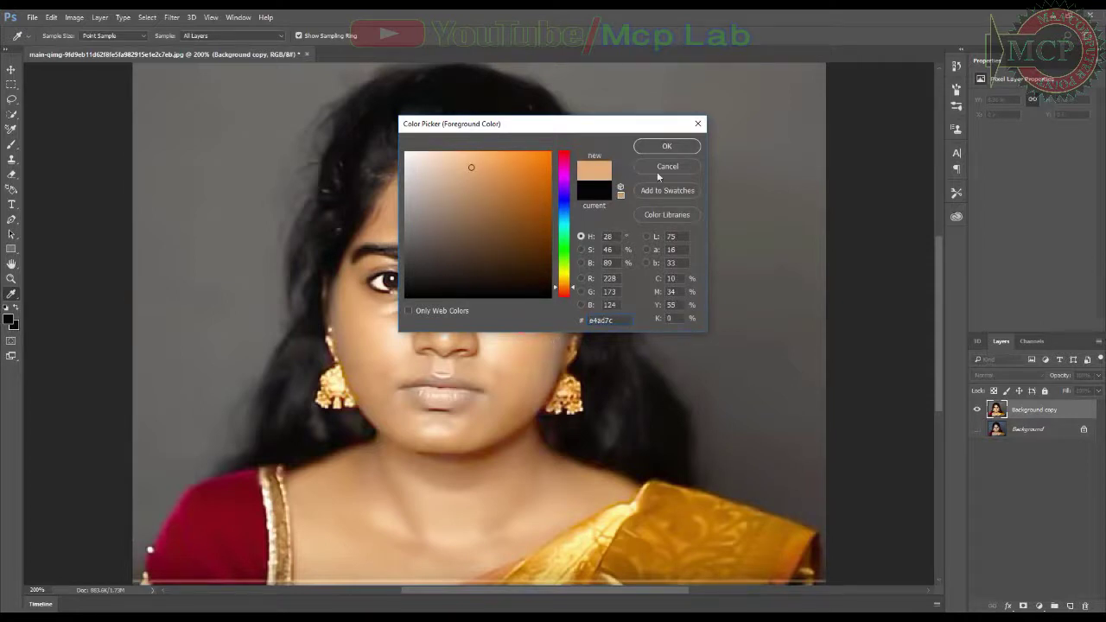
left_click(661, 148)
key("b")
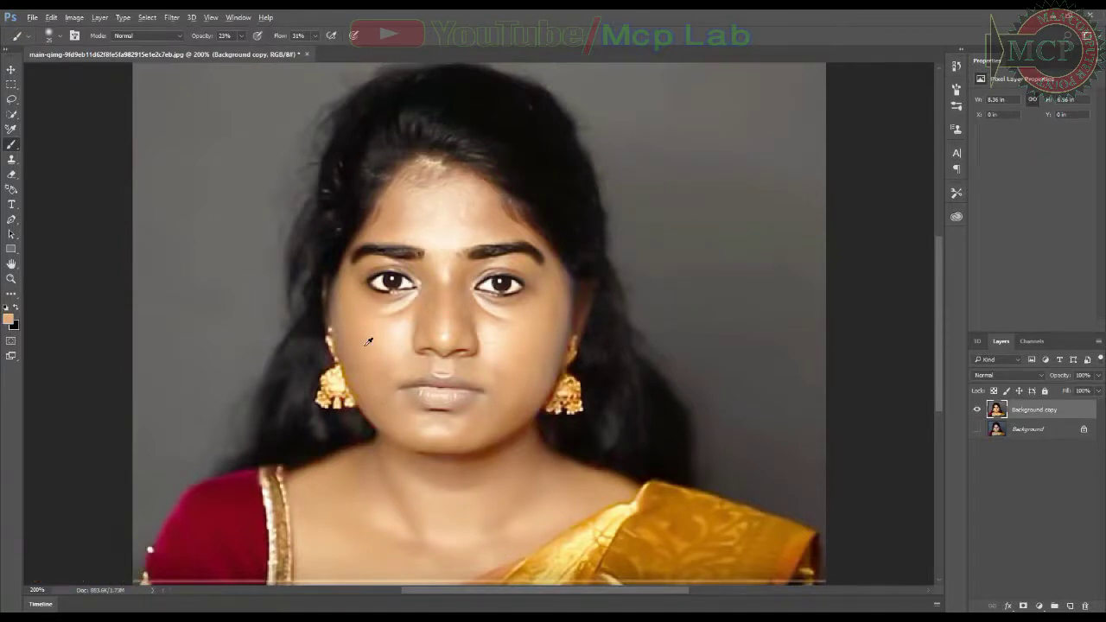
Step: Softly paint the light skin tone under both eyes, on the forehead and the nose bridge
left_click(365, 342, "alt")
left_click_drag(396, 317, 397, 345)
left_click_drag(387, 336, 411, 322)
mouse_move(449, 227)
left_mouse_down()
mouse_move(437, 242)
mouse_move(435, 222)
mouse_move(450, 226)
left_mouse_up()
left_click_drag(444, 266, 442, 278)
mouse_move(501, 333)
left_mouse_down()
mouse_move(487, 337)
mouse_move(487, 324)
mouse_move(488, 350)
mouse_move(484, 325)
mouse_move(506, 333)
left_mouse_up()
mouse_move(387, 312)
left_mouse_down()
mouse_move(414, 304)
mouse_move(400, 319)
left_mouse_up()
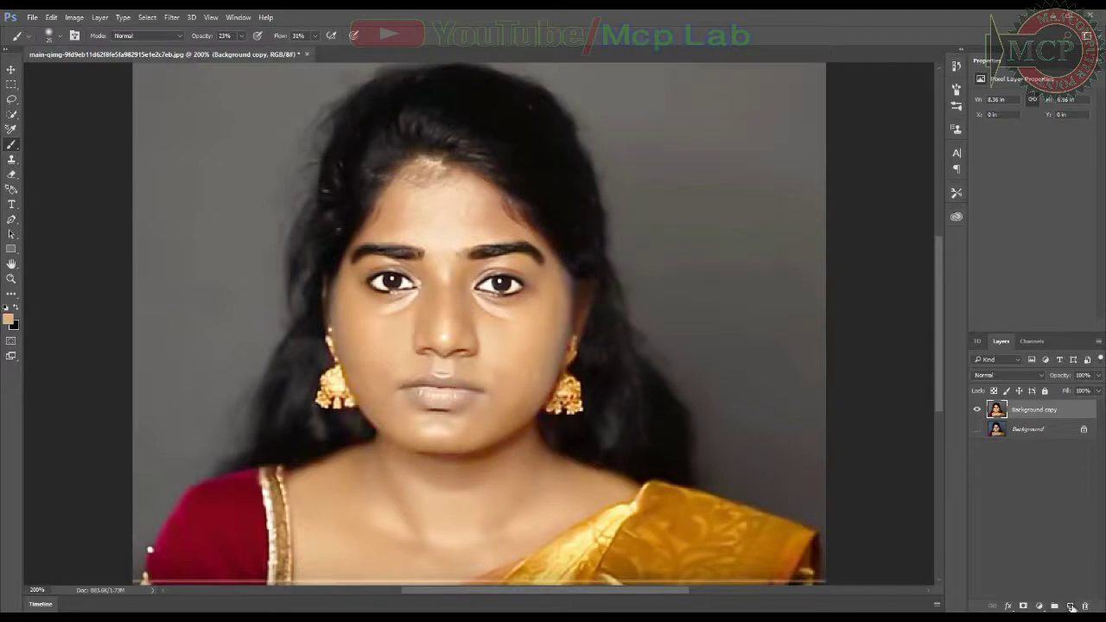
Step: Add a new empty layer and set the brush to 100% opacity and 100% flow
left_click(1070, 605)
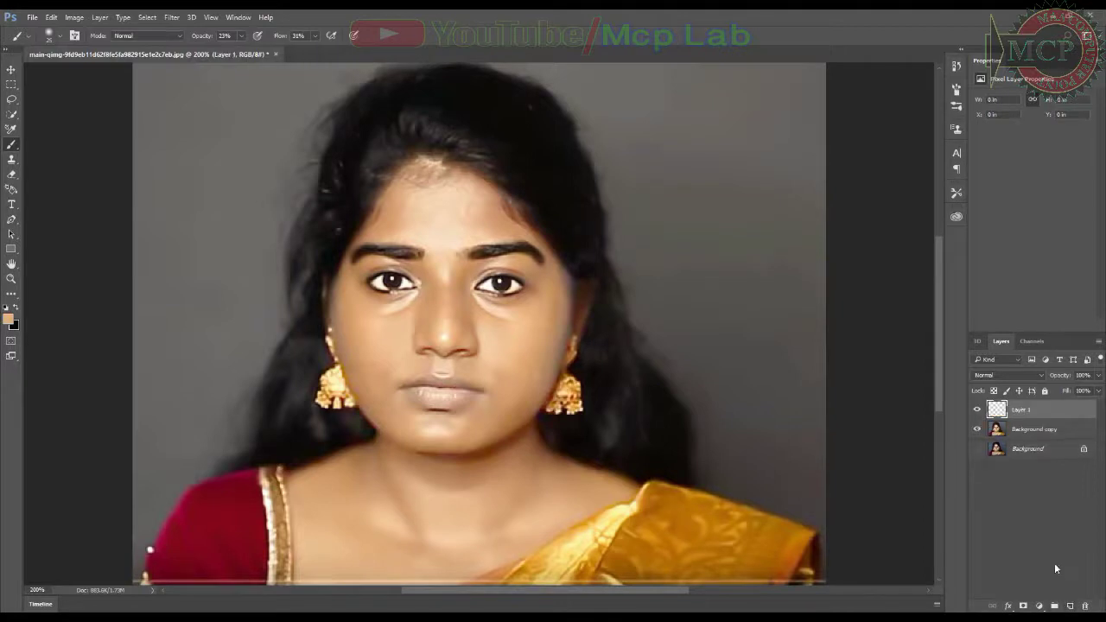
left_click(241, 37)
left_click(315, 37)
left_click_drag(315, 47, 383, 48)
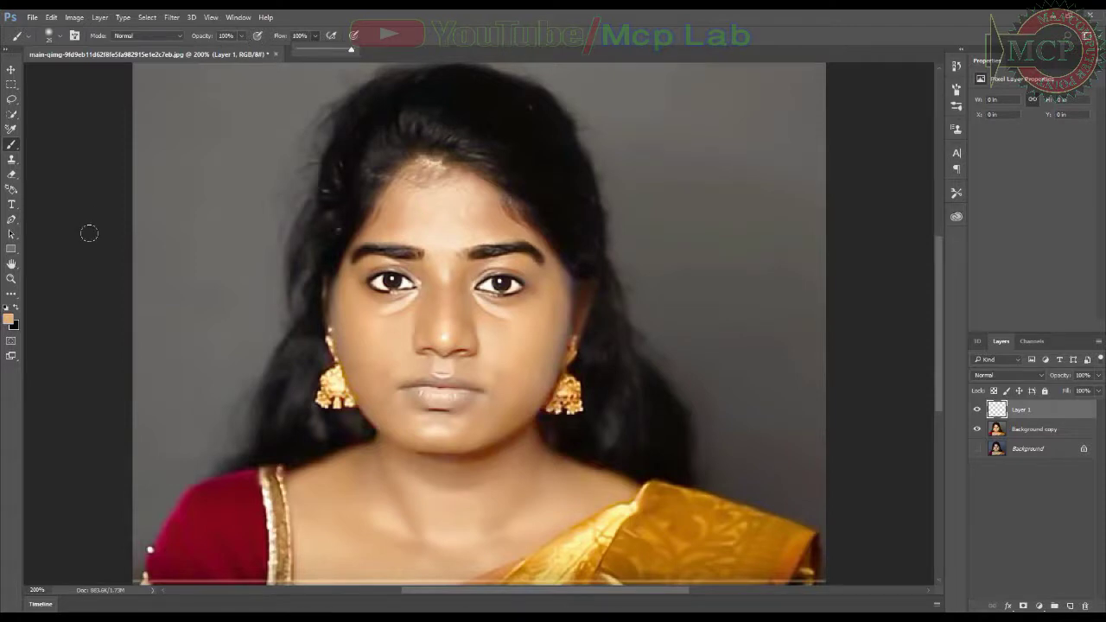
Step: Choose a bright red foreground colour and paint it over the lips
left_click(9, 321)
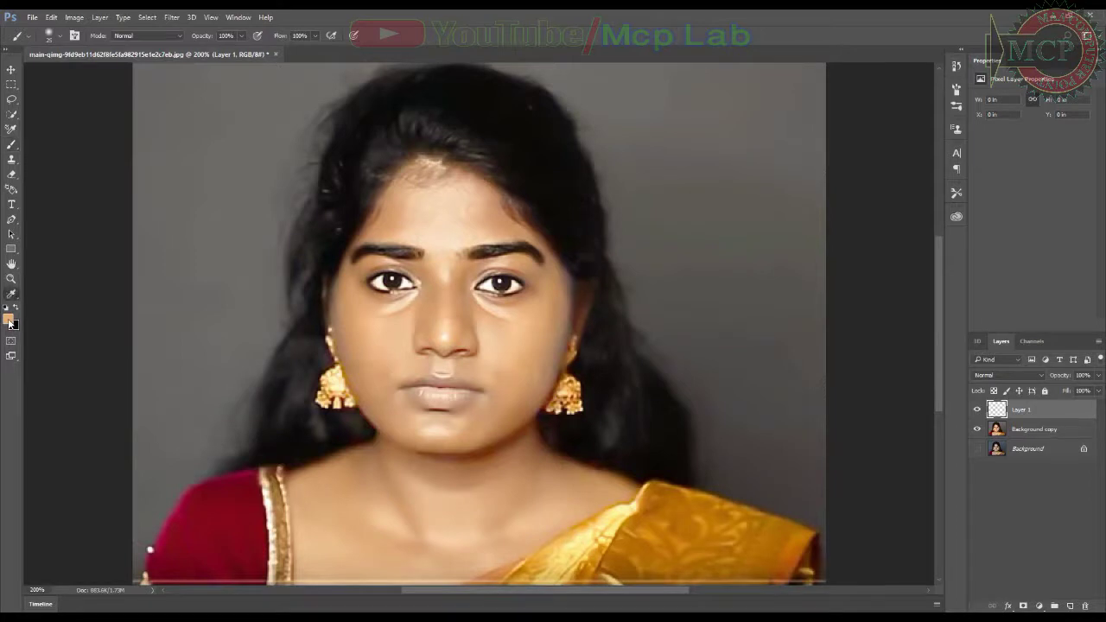
left_click(566, 294)
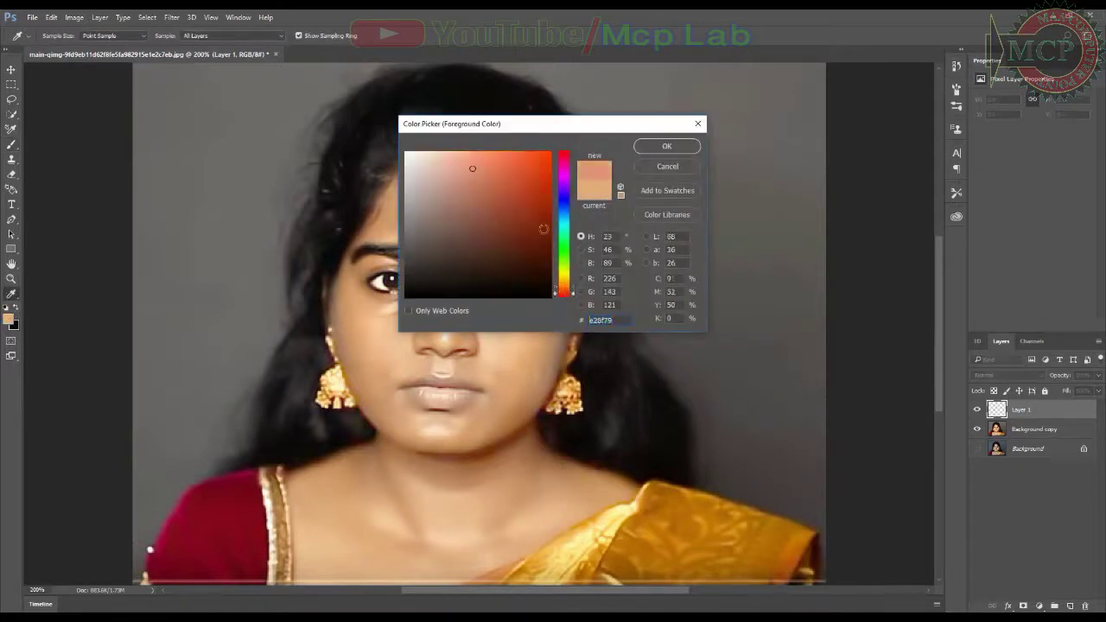
left_click_drag(541, 226, 547, 155)
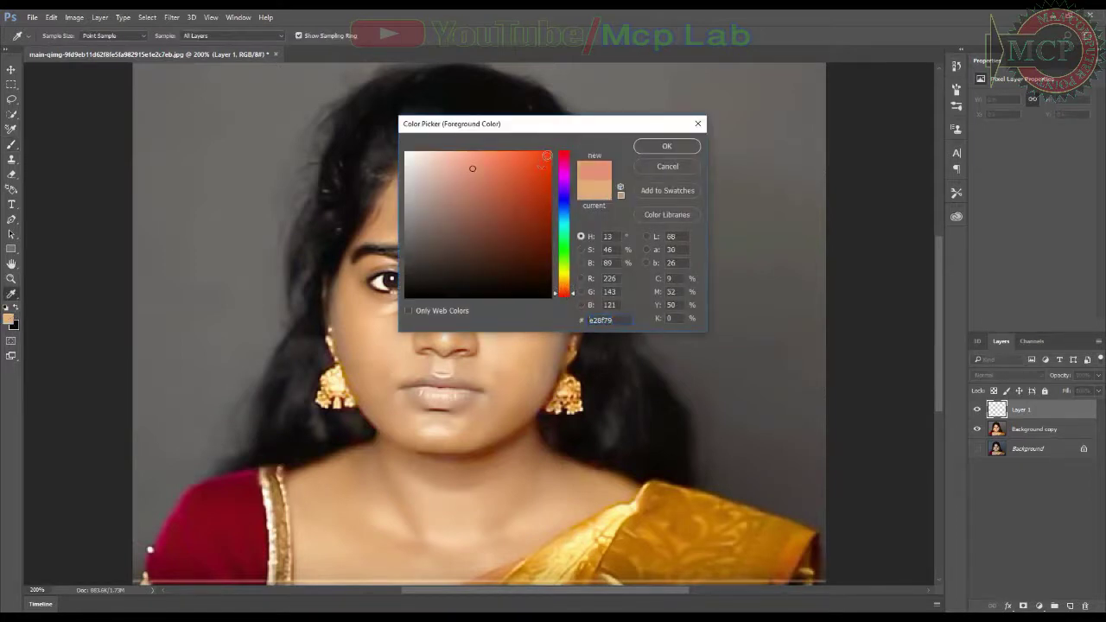
left_click(662, 148)
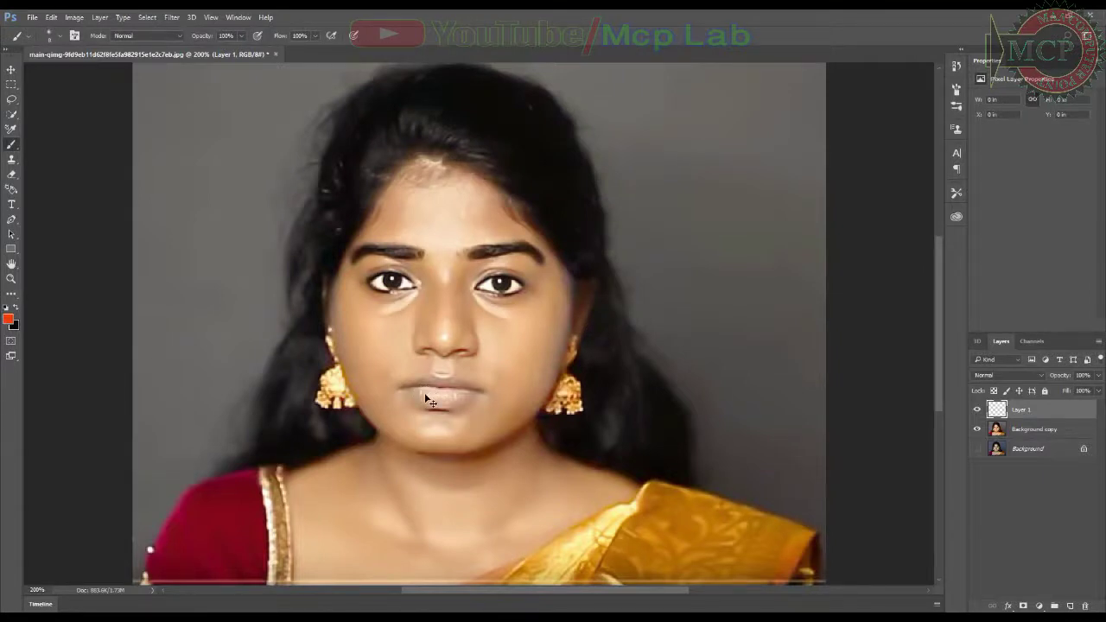
key("ctrl+plus")
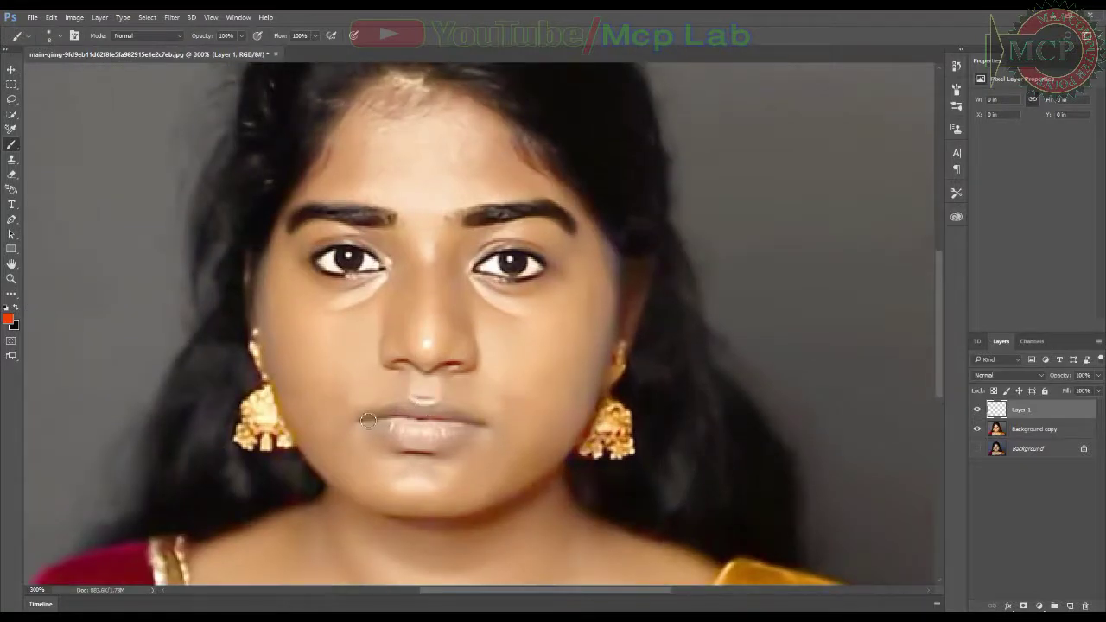
mouse_move(361, 420)
left_mouse_down()
mouse_move(404, 411)
mouse_move(482, 424)
mouse_move(429, 446)
mouse_move(365, 423)
mouse_move(416, 437)
mouse_move(466, 428)
mouse_move(394, 422)
mouse_move(468, 422)
mouse_move(365, 426)
left_mouse_up()
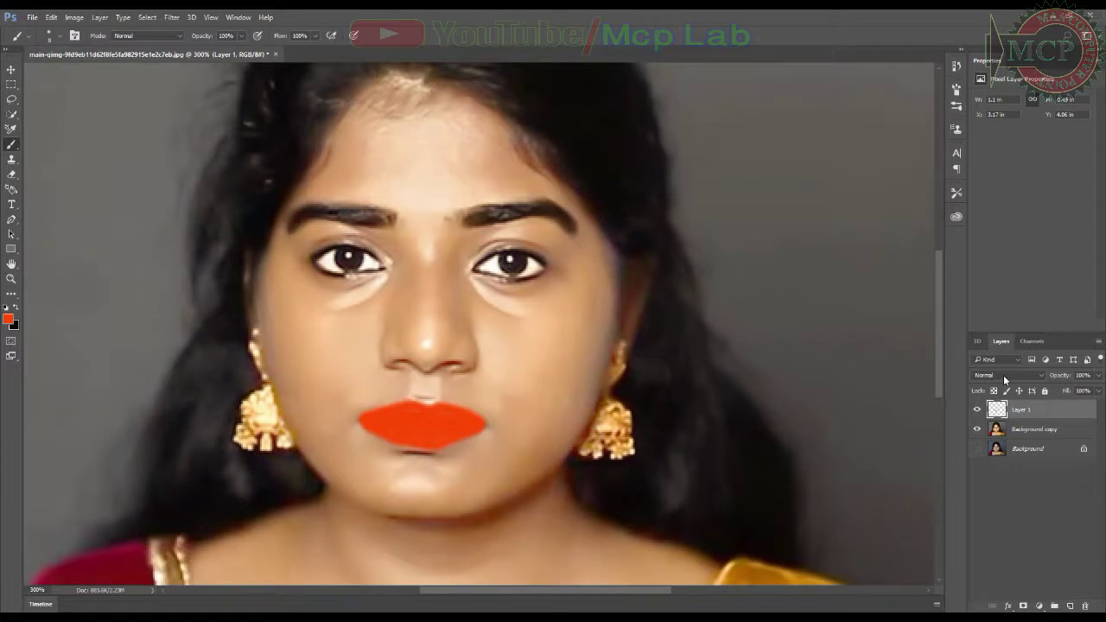
Step: Set Layer 1's blend mode to Multiply so the red blends with the lip texture
left_click(1002, 375)
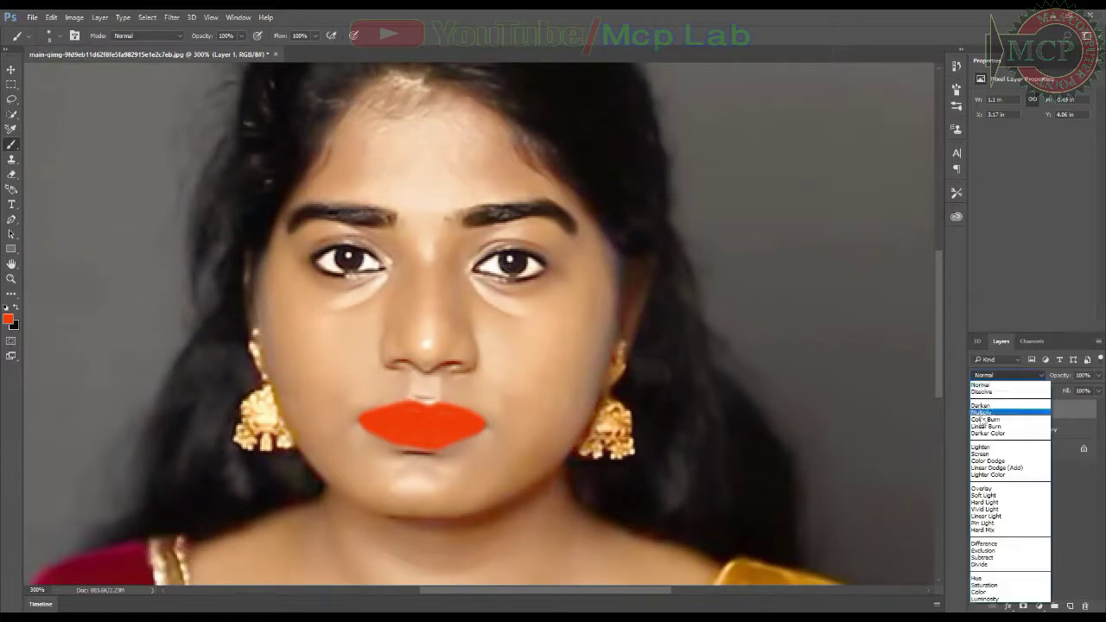
left_click(983, 413)
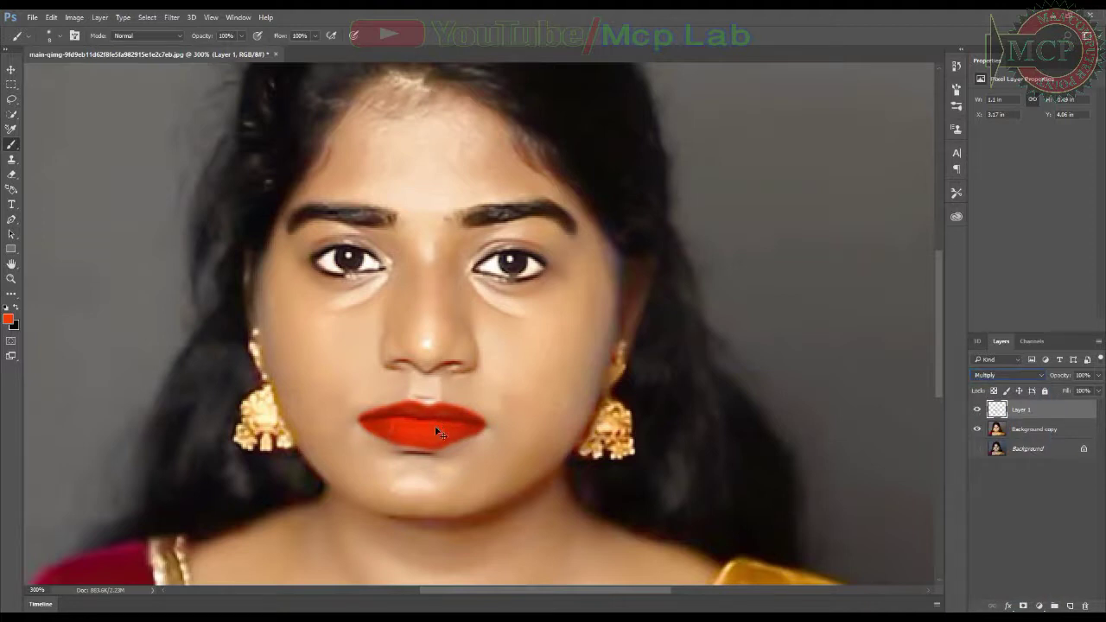
key("ctrl+minus")
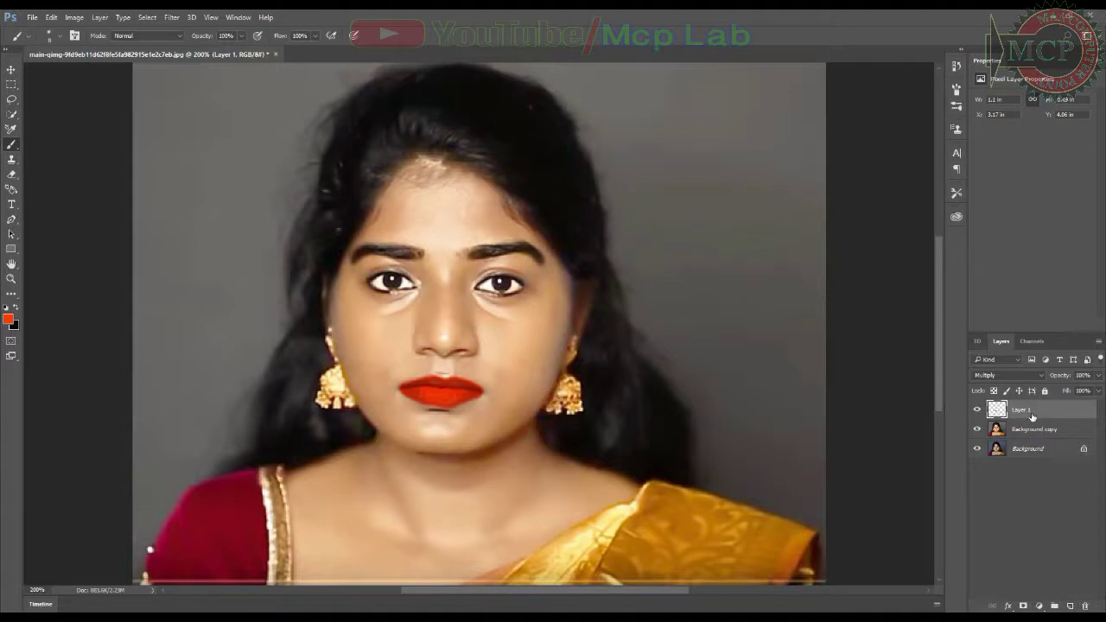
Step: Merge all layers into Background, then apply Reduce Noise: Strength 5, Preserve Details 45, Color Noise 55
key("ctrl+e")
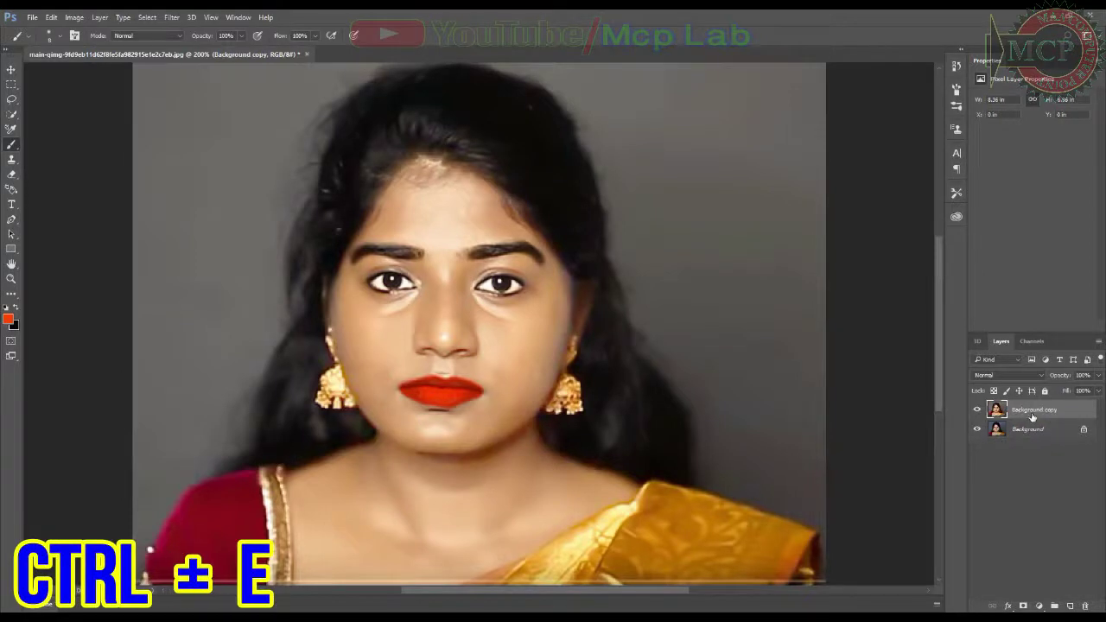
key("ctrl+e")
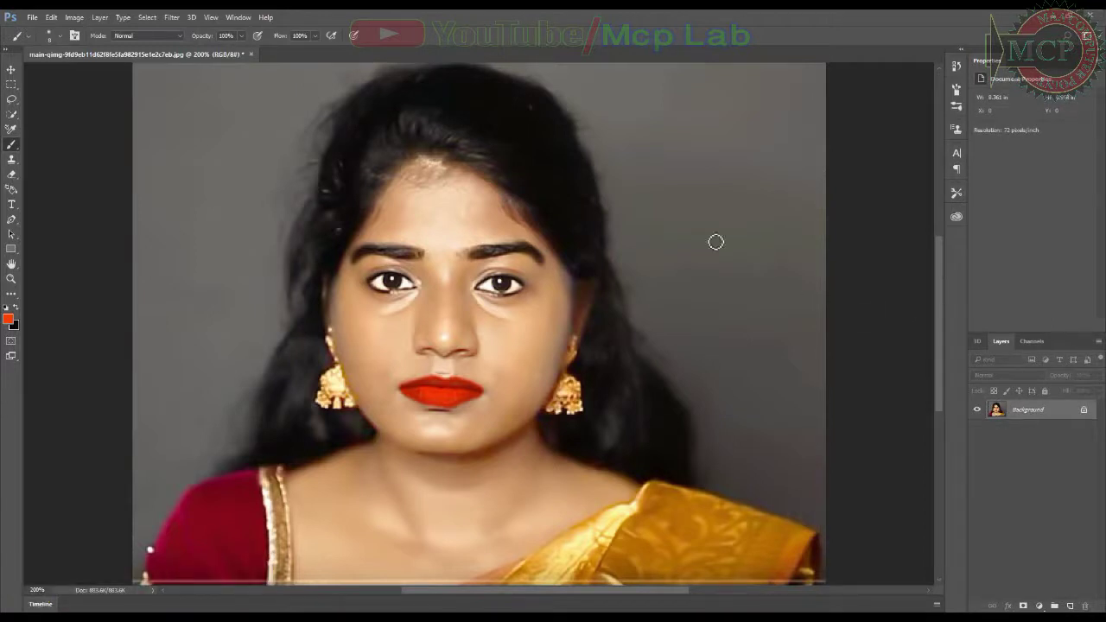
left_click(176, 22)
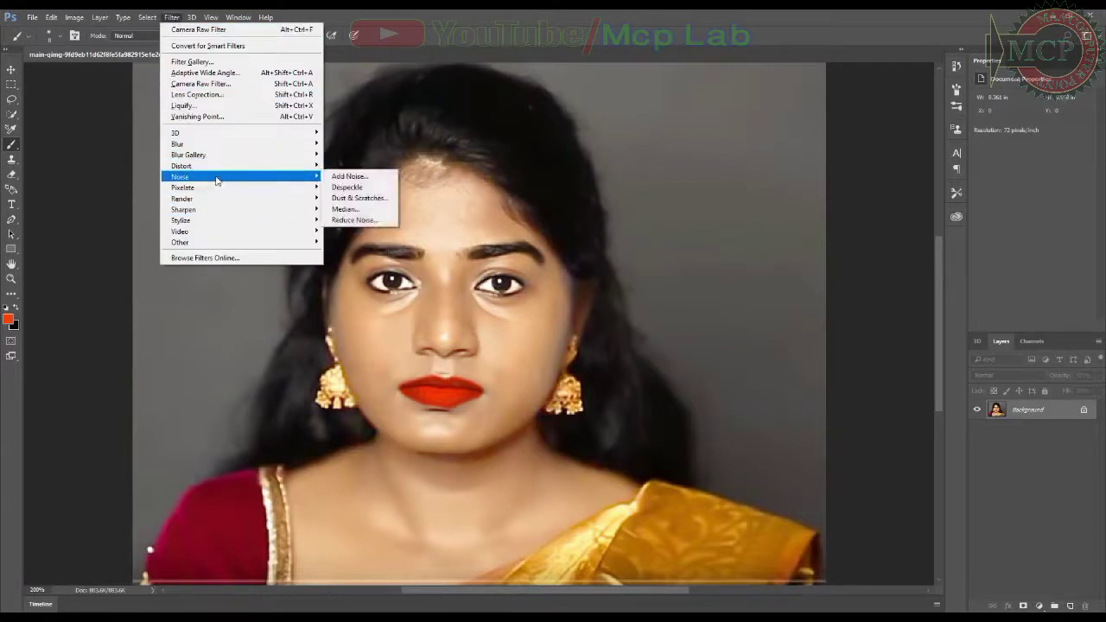
mouse_move(233, 176)
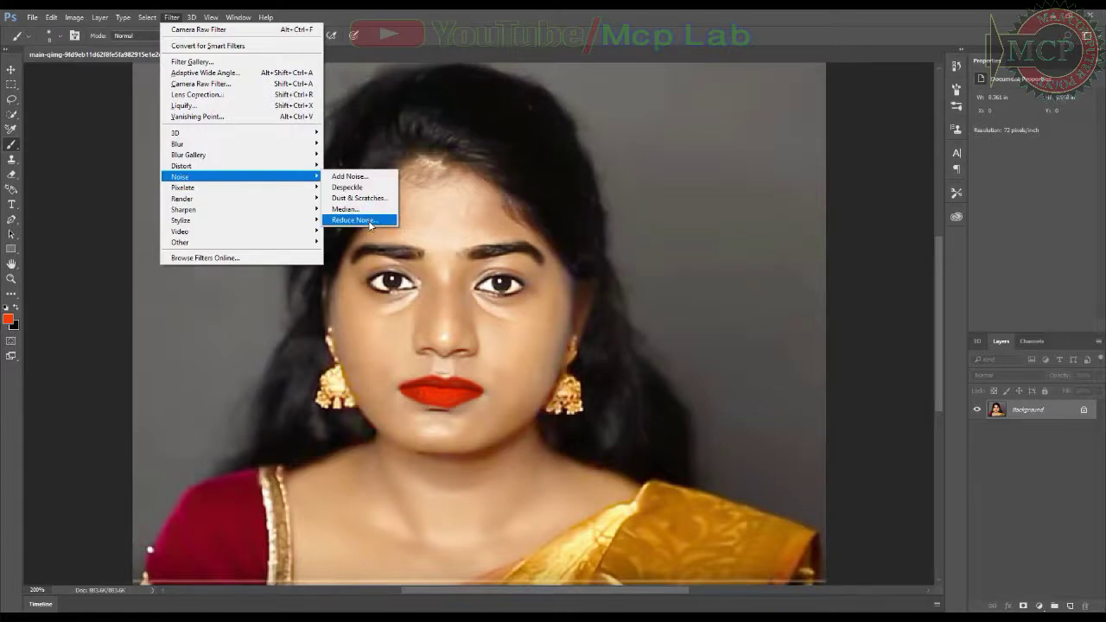
left_click(370, 221)
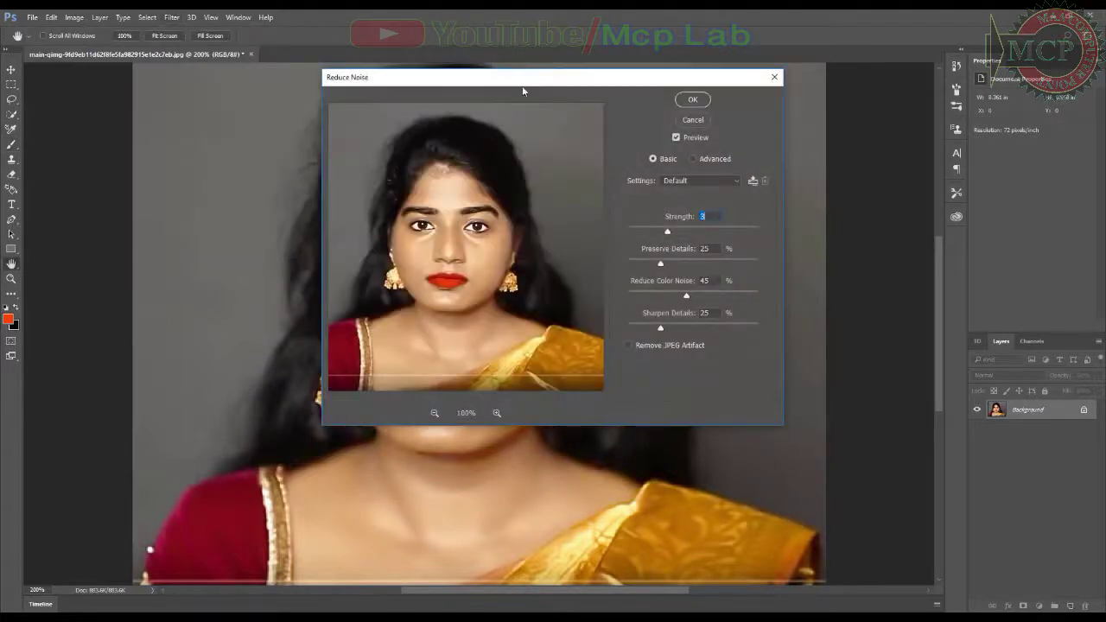
left_click_drag(523, 90, 521, 108)
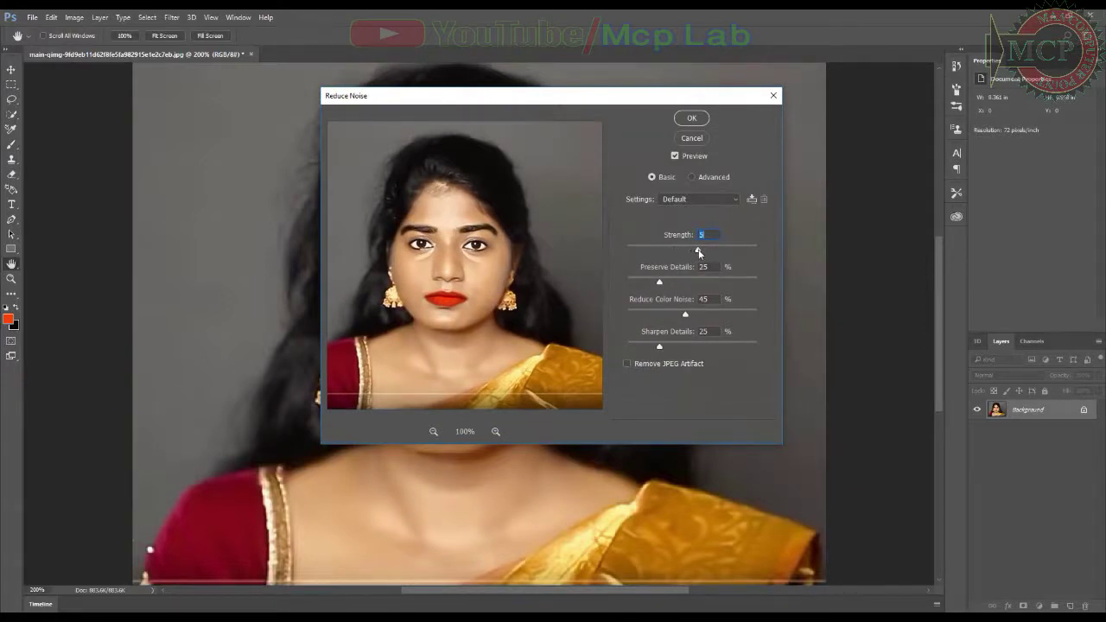
left_click_drag(658, 283, 681, 283)
left_click_drag(698, 317, 700, 318)
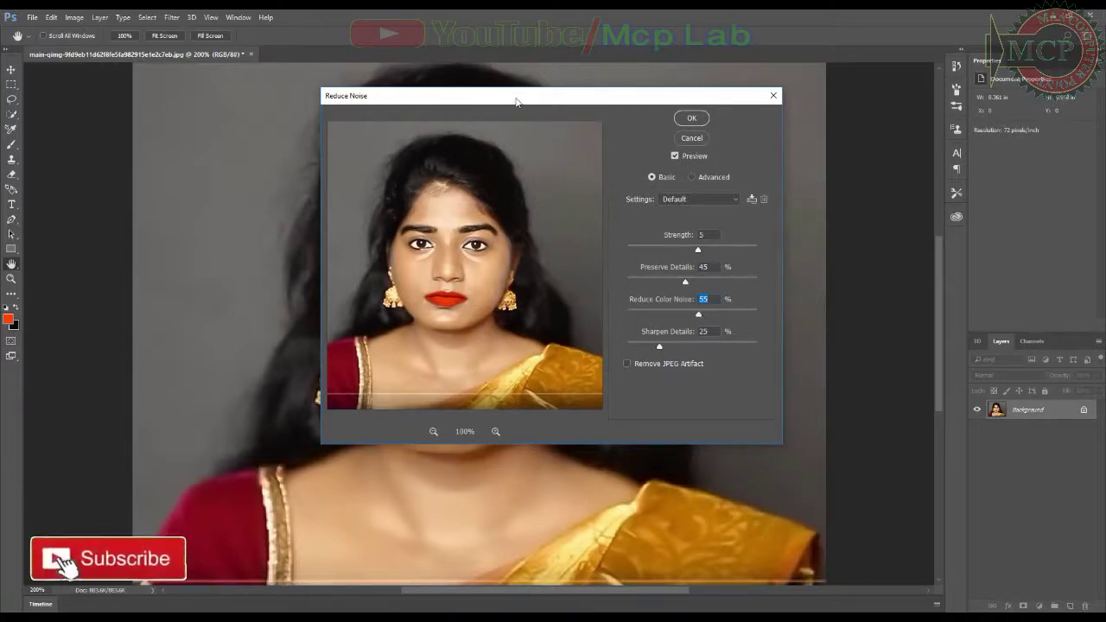
left_click_drag(516, 102, 652, 111)
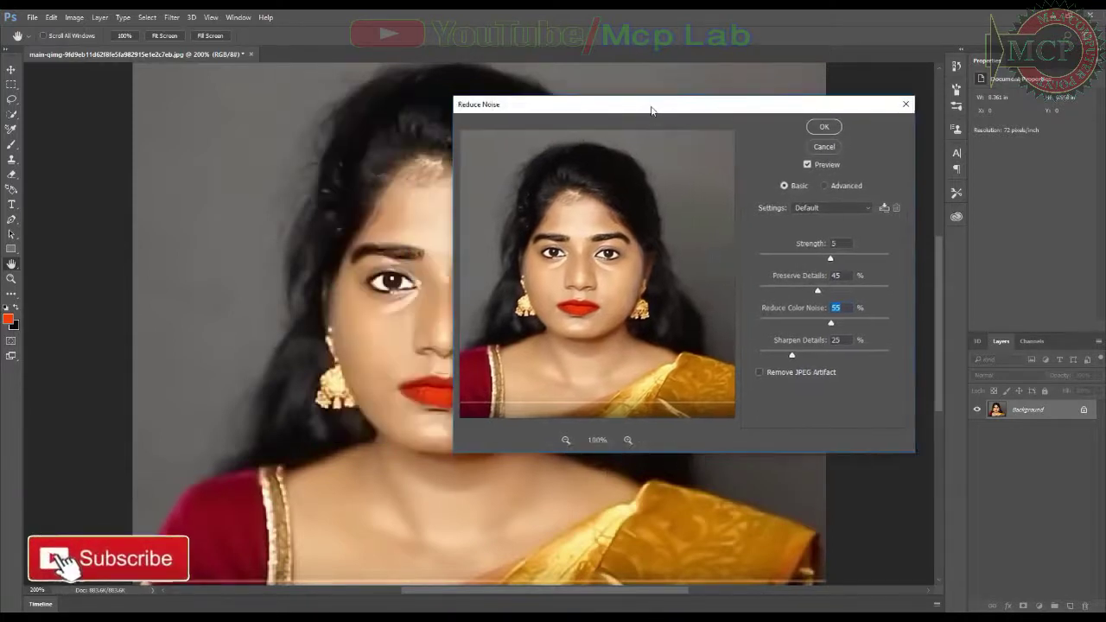
left_click(827, 128)
key("b")
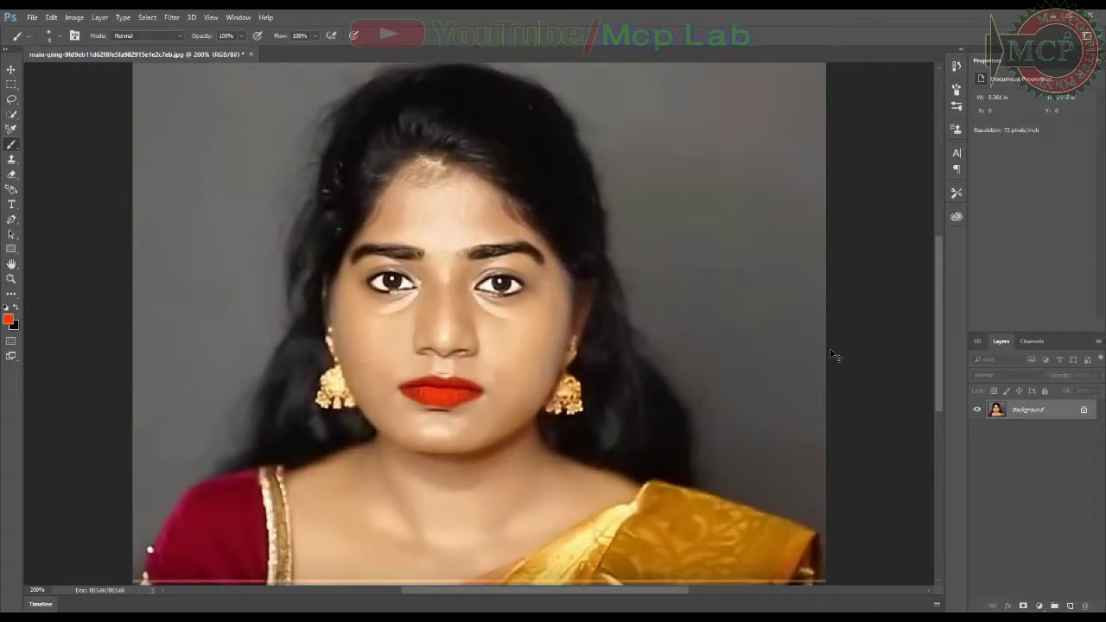
key("ctrl+minus")
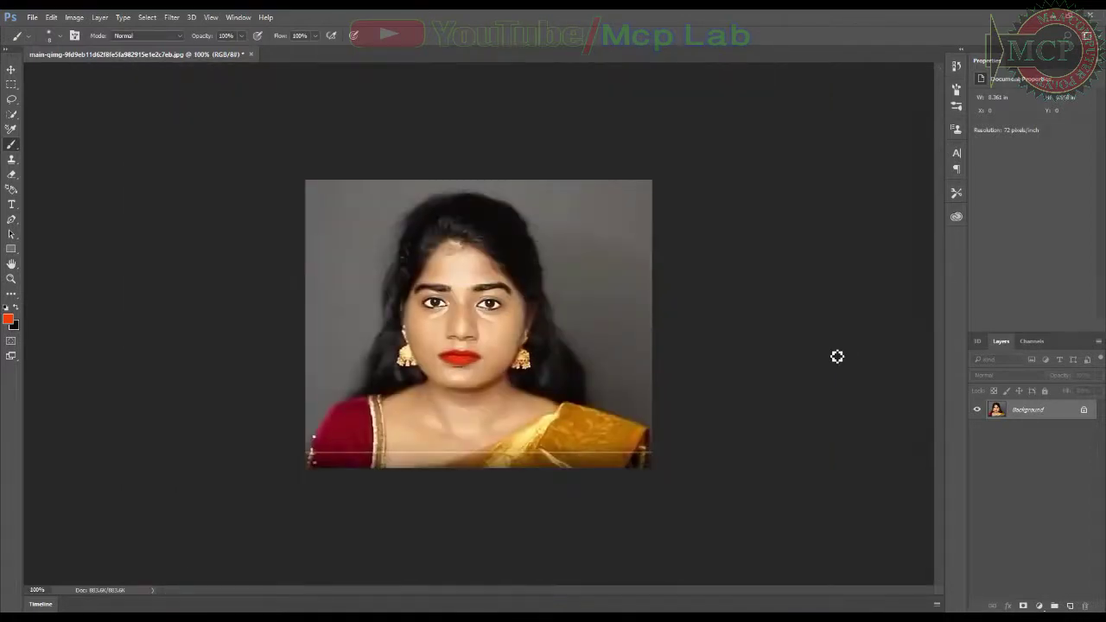